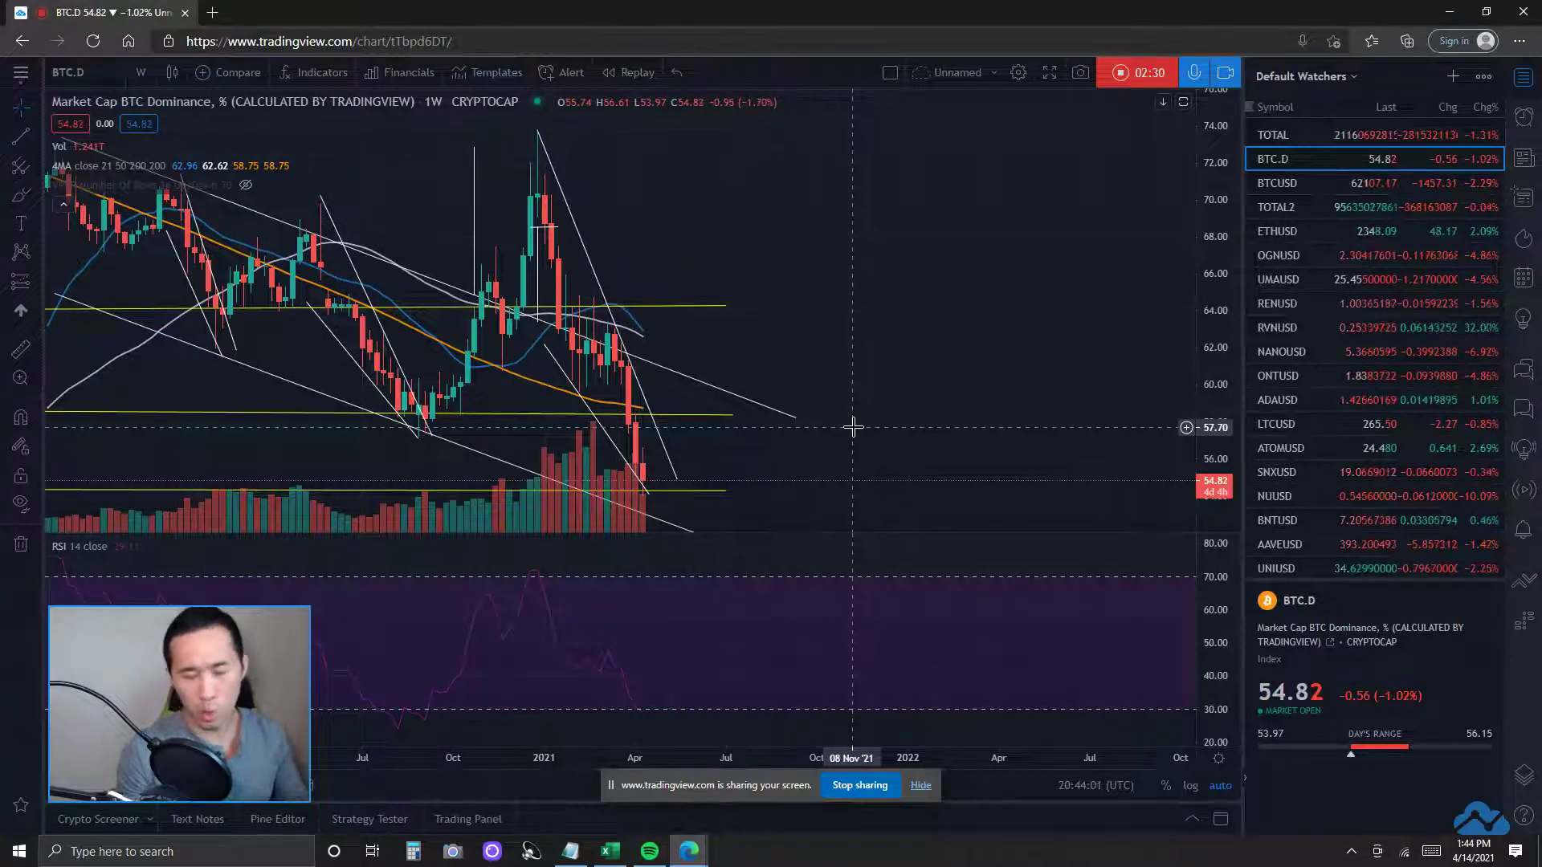
- Zoom around the weekly BTC.D chart, then load BTCUSD from the watchlist
scroll(851, 426, "down", 3)
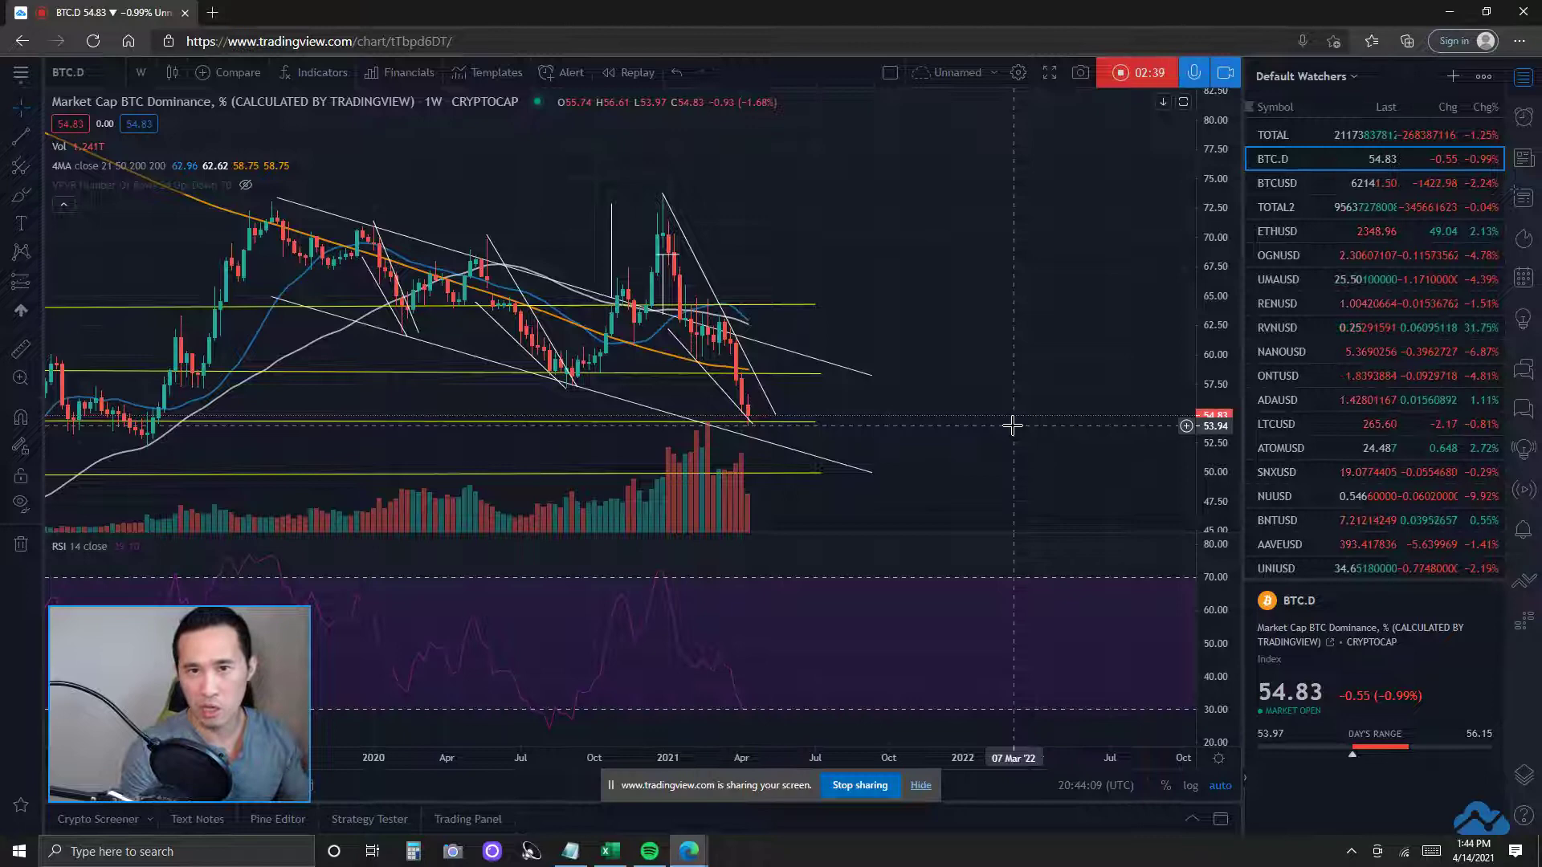
scroll(998, 460, "up", 1)
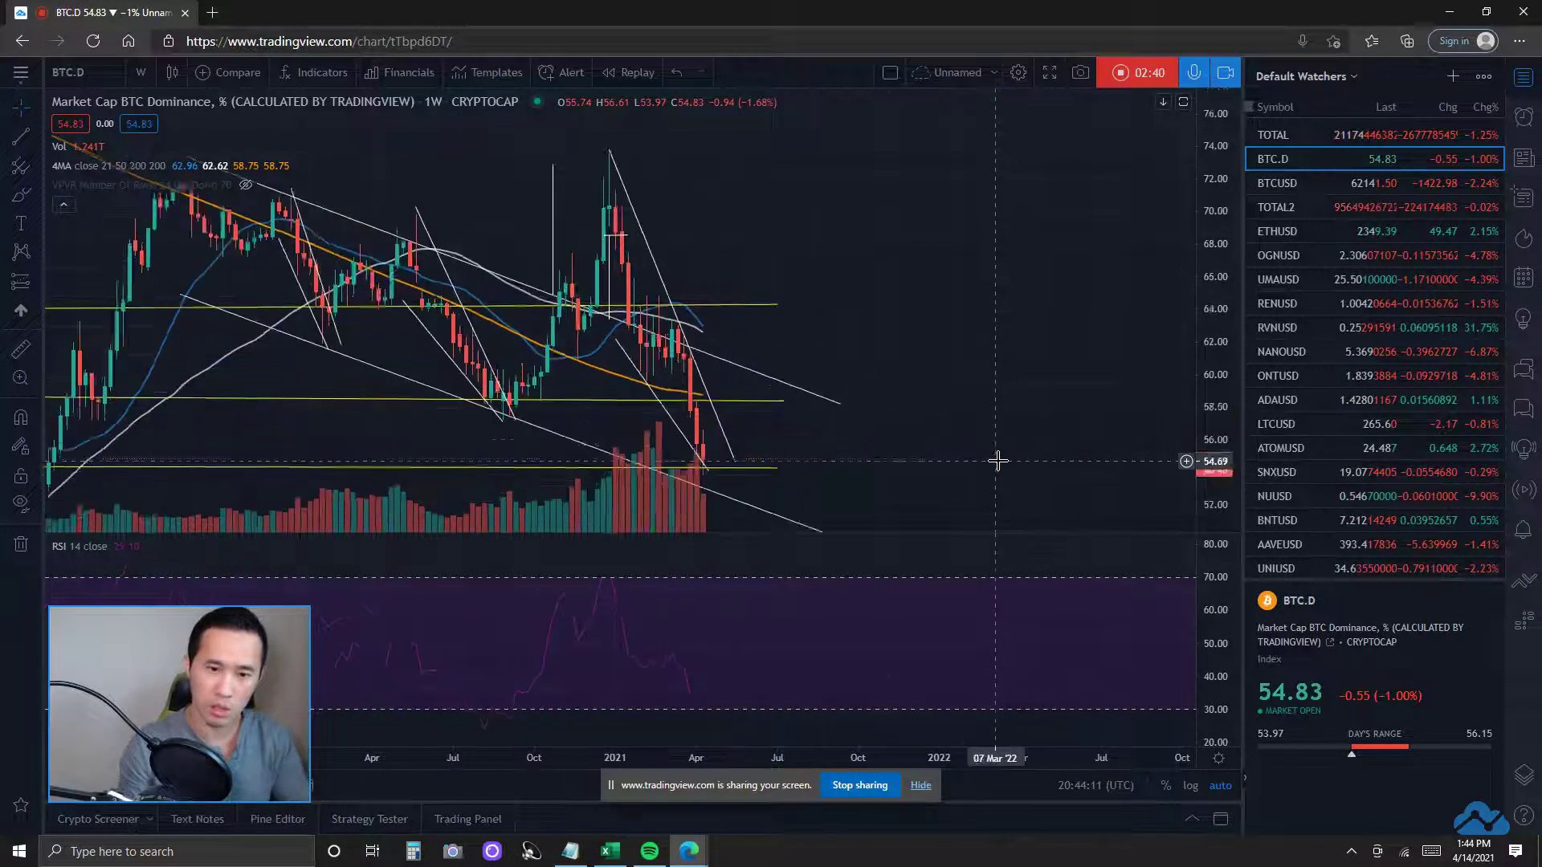
scroll(997, 461, "up", 1)
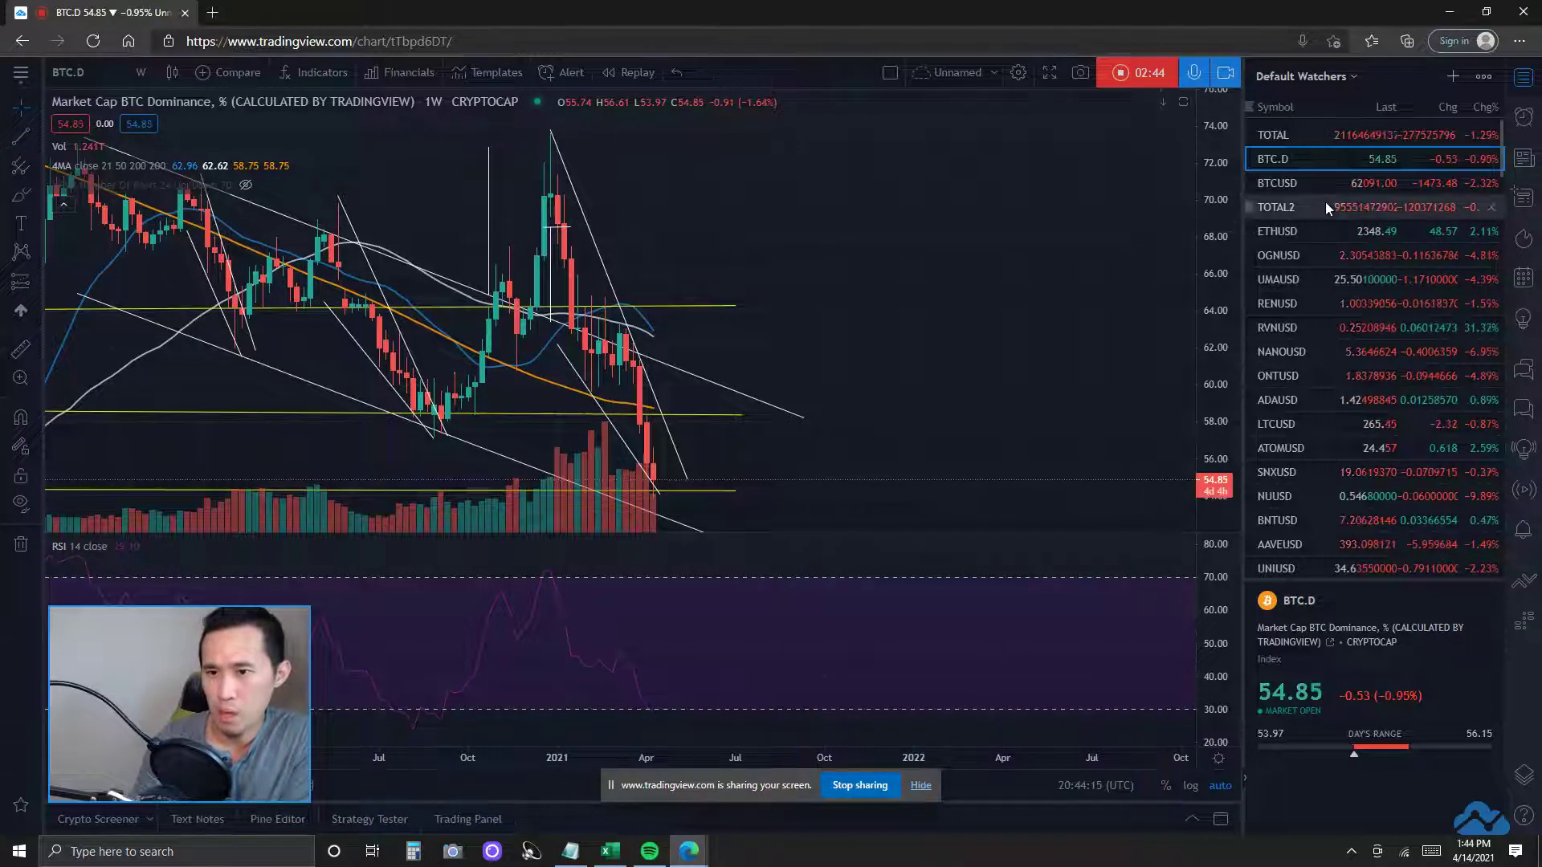
left_click(1347, 183)
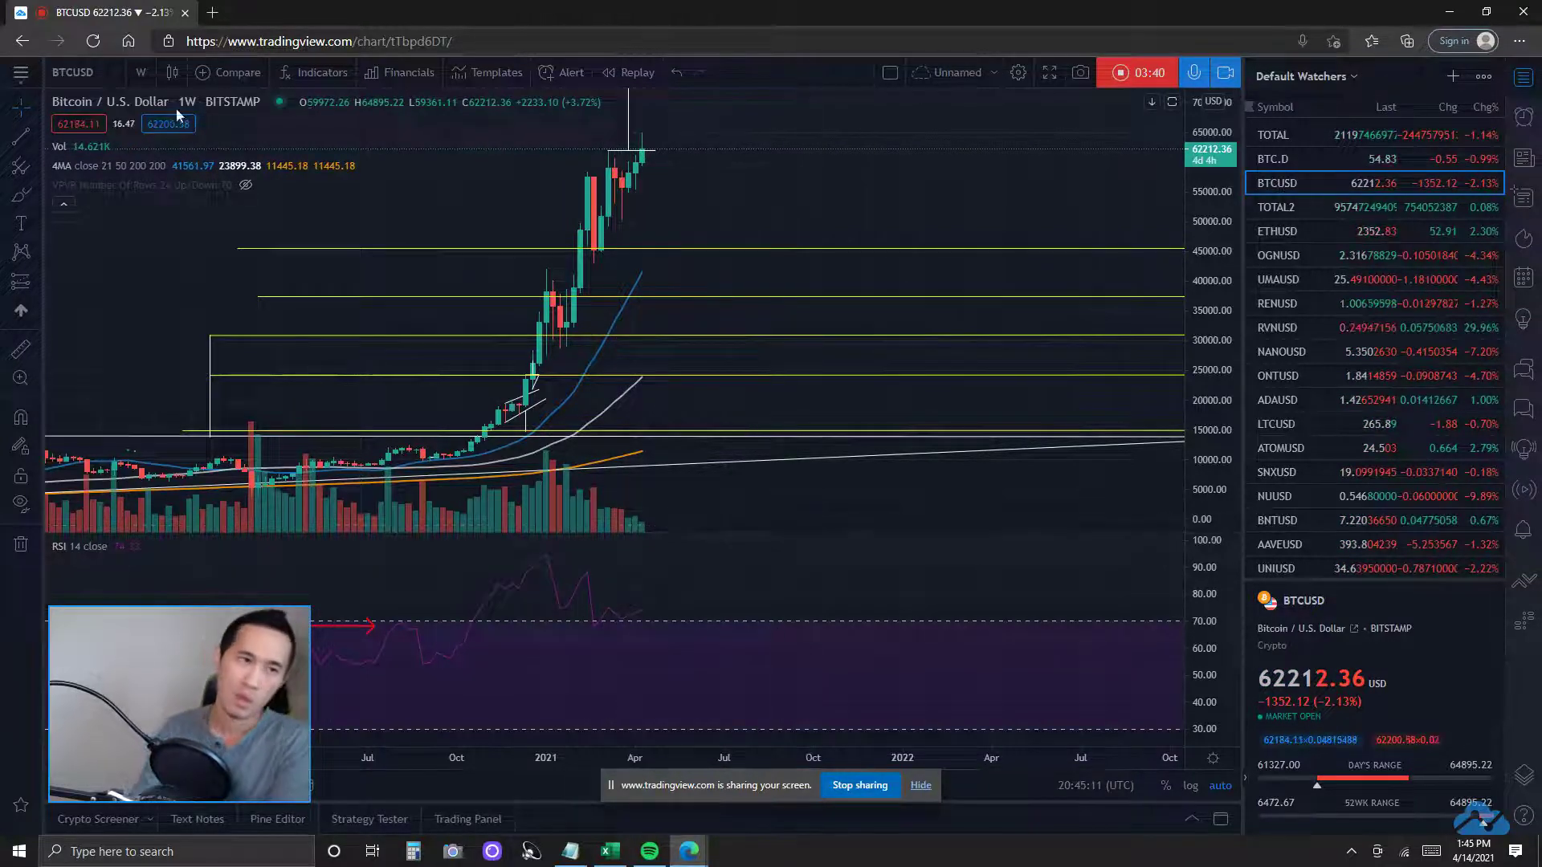
- Open the interval menu on the W button to switch BTCUSD to 1-month candles
left_click(141, 72)
left_click(165, 609)
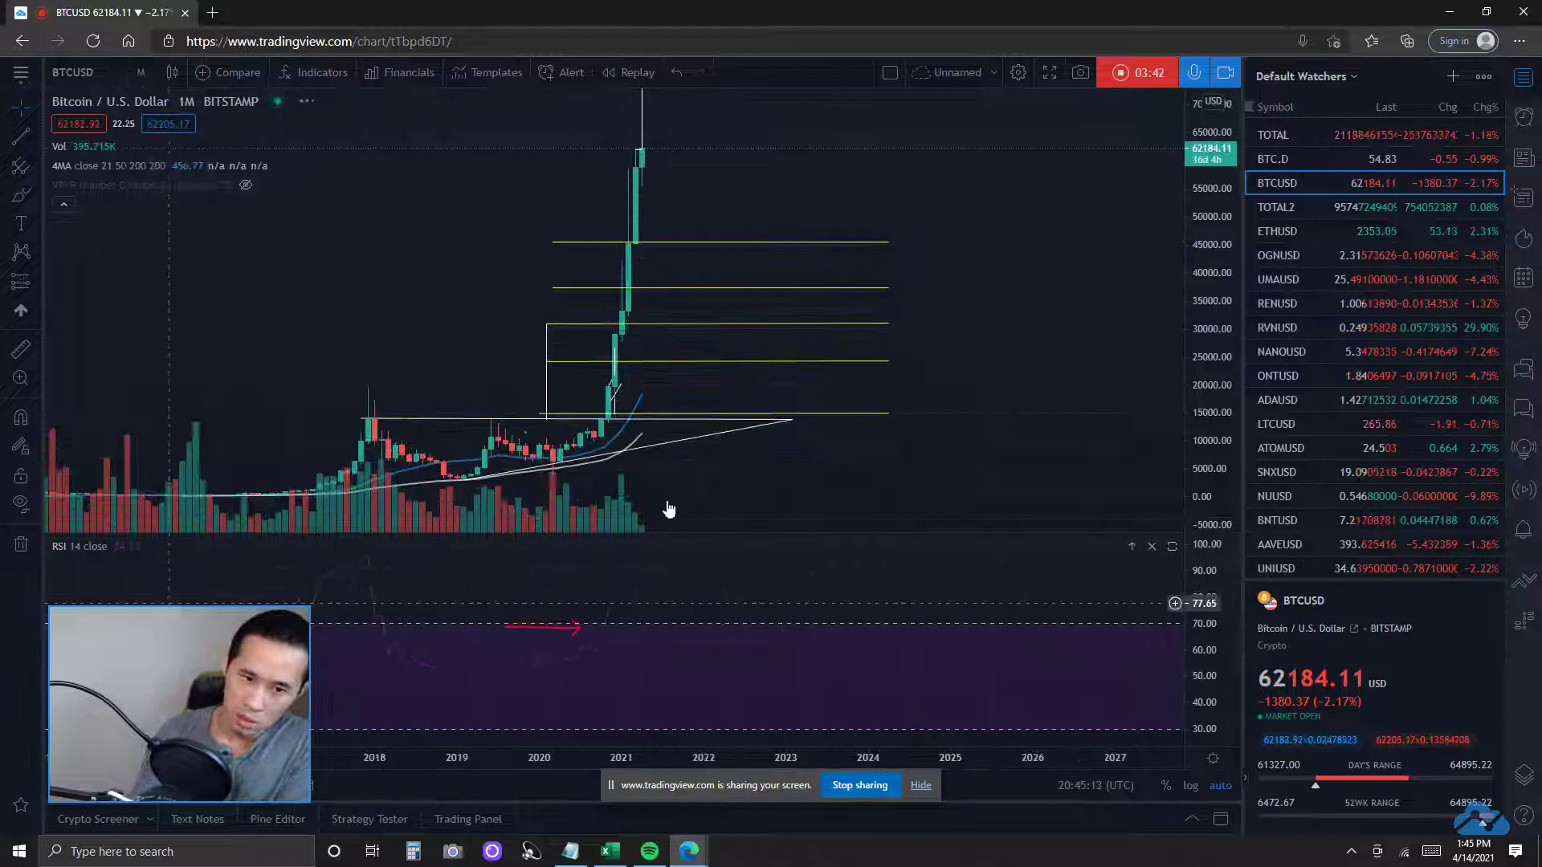
scroll(919, 389, "down", 3)
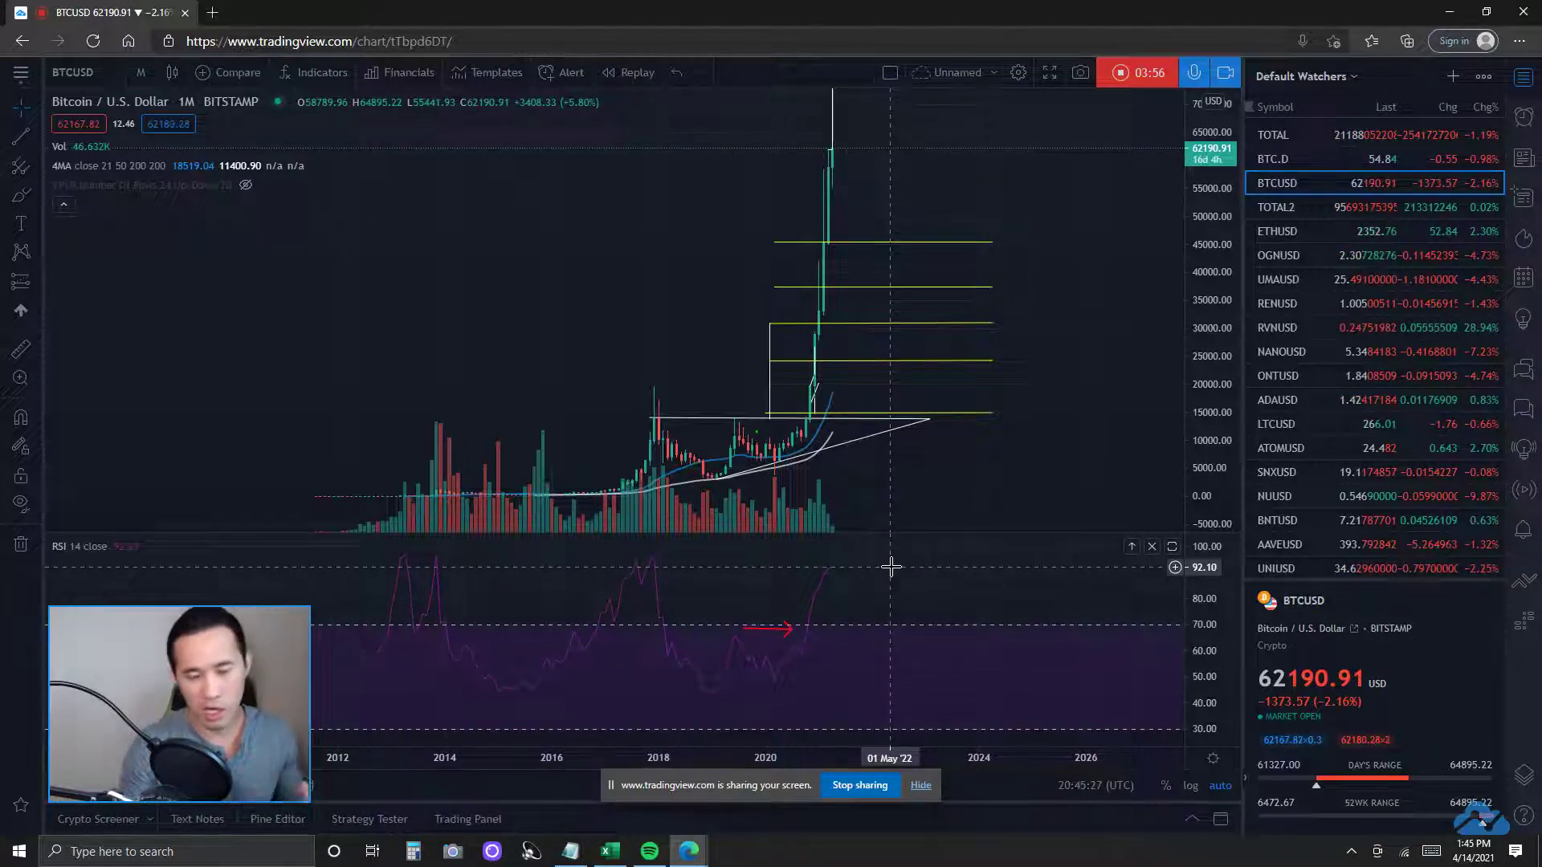
scroll(890, 567, "down", 2)
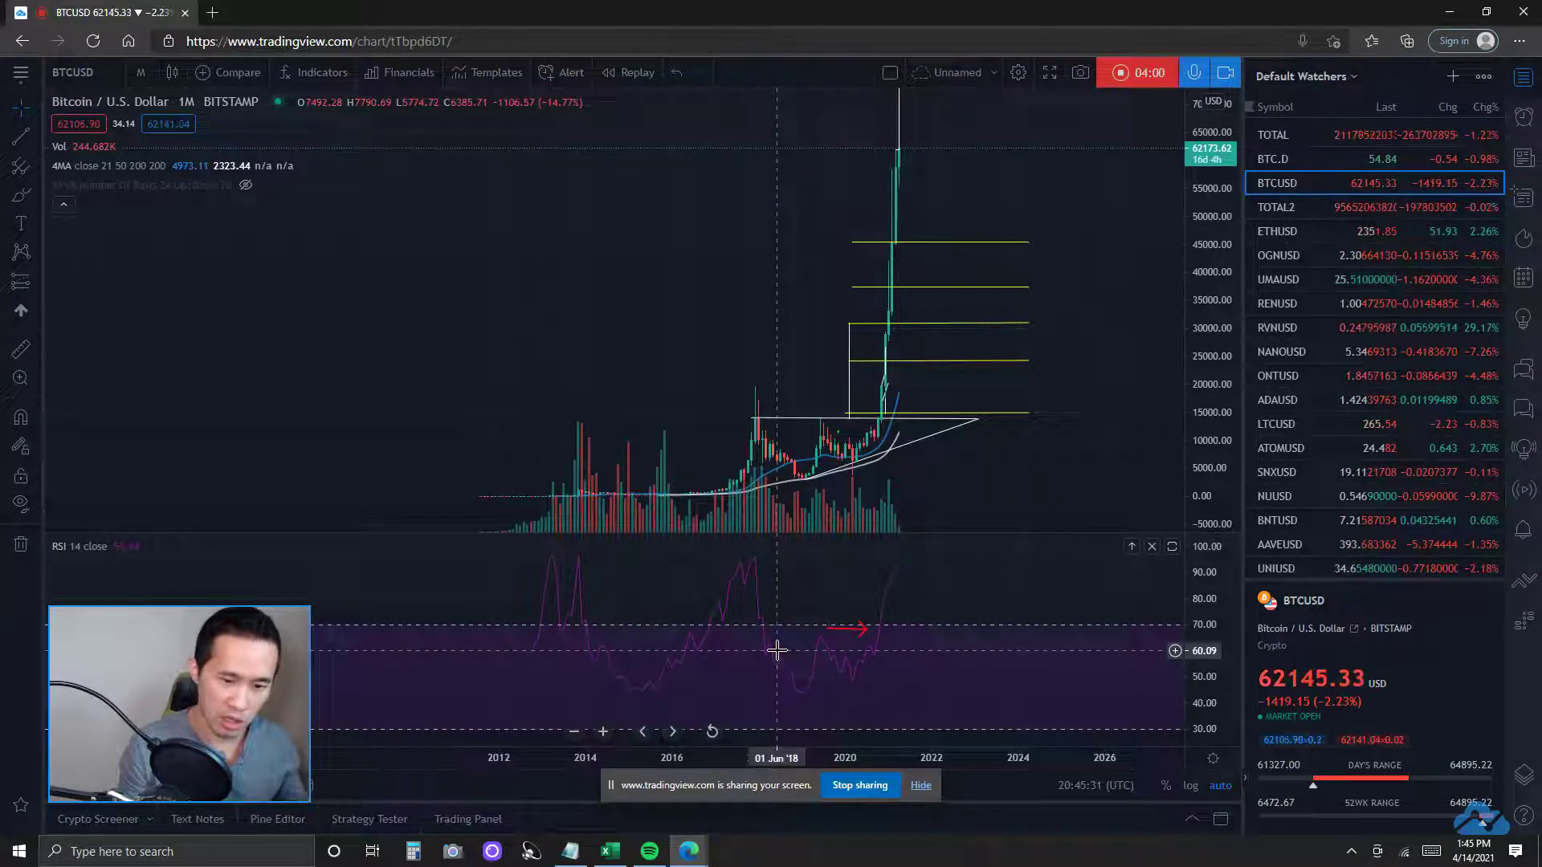
scroll(992, 649, "up", 1)
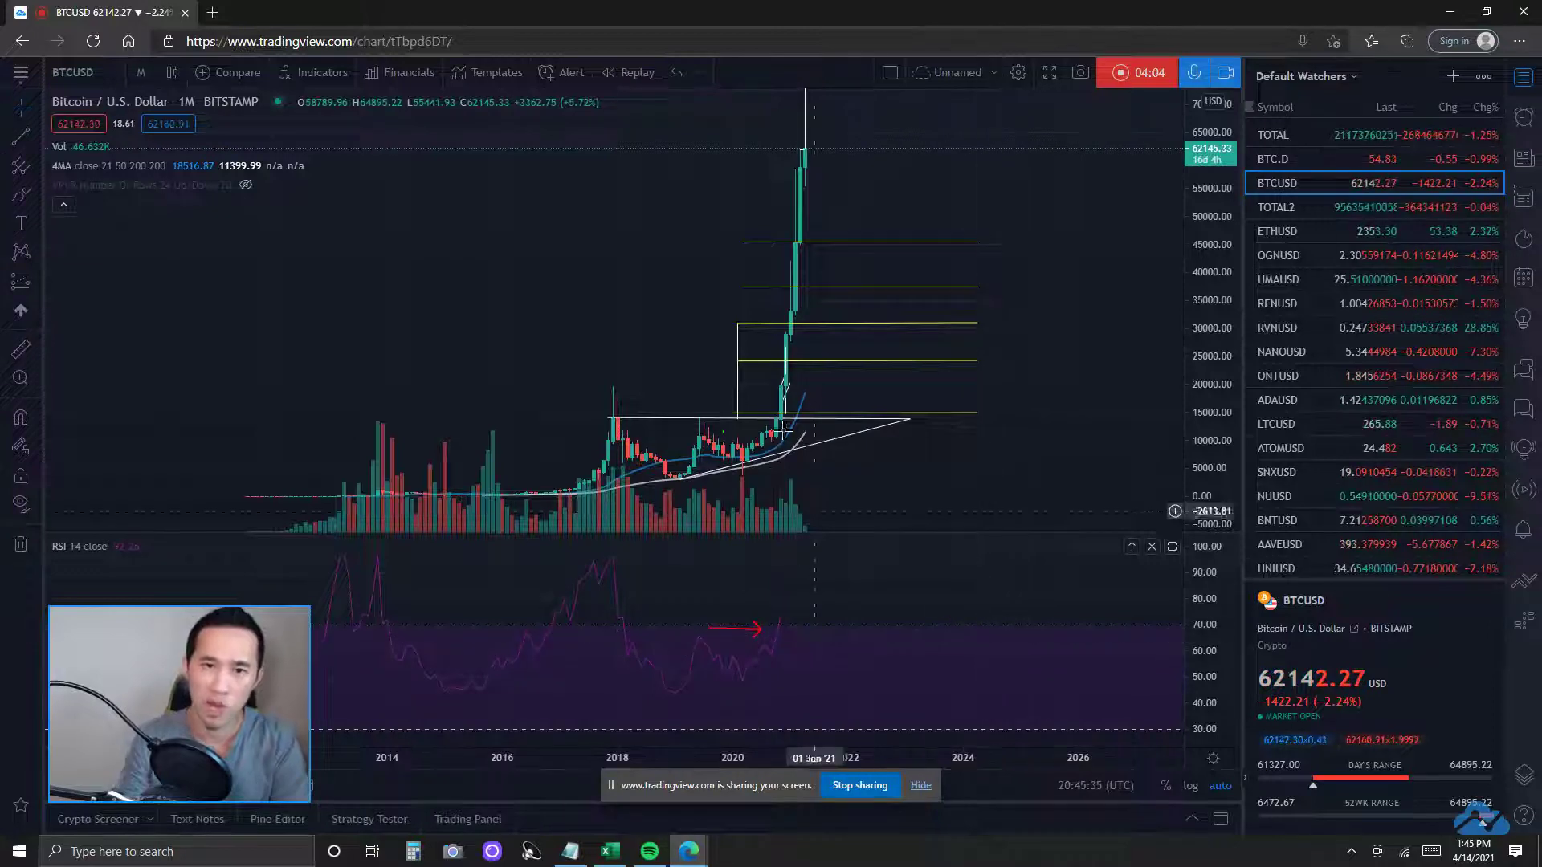
left_click(146, 74)
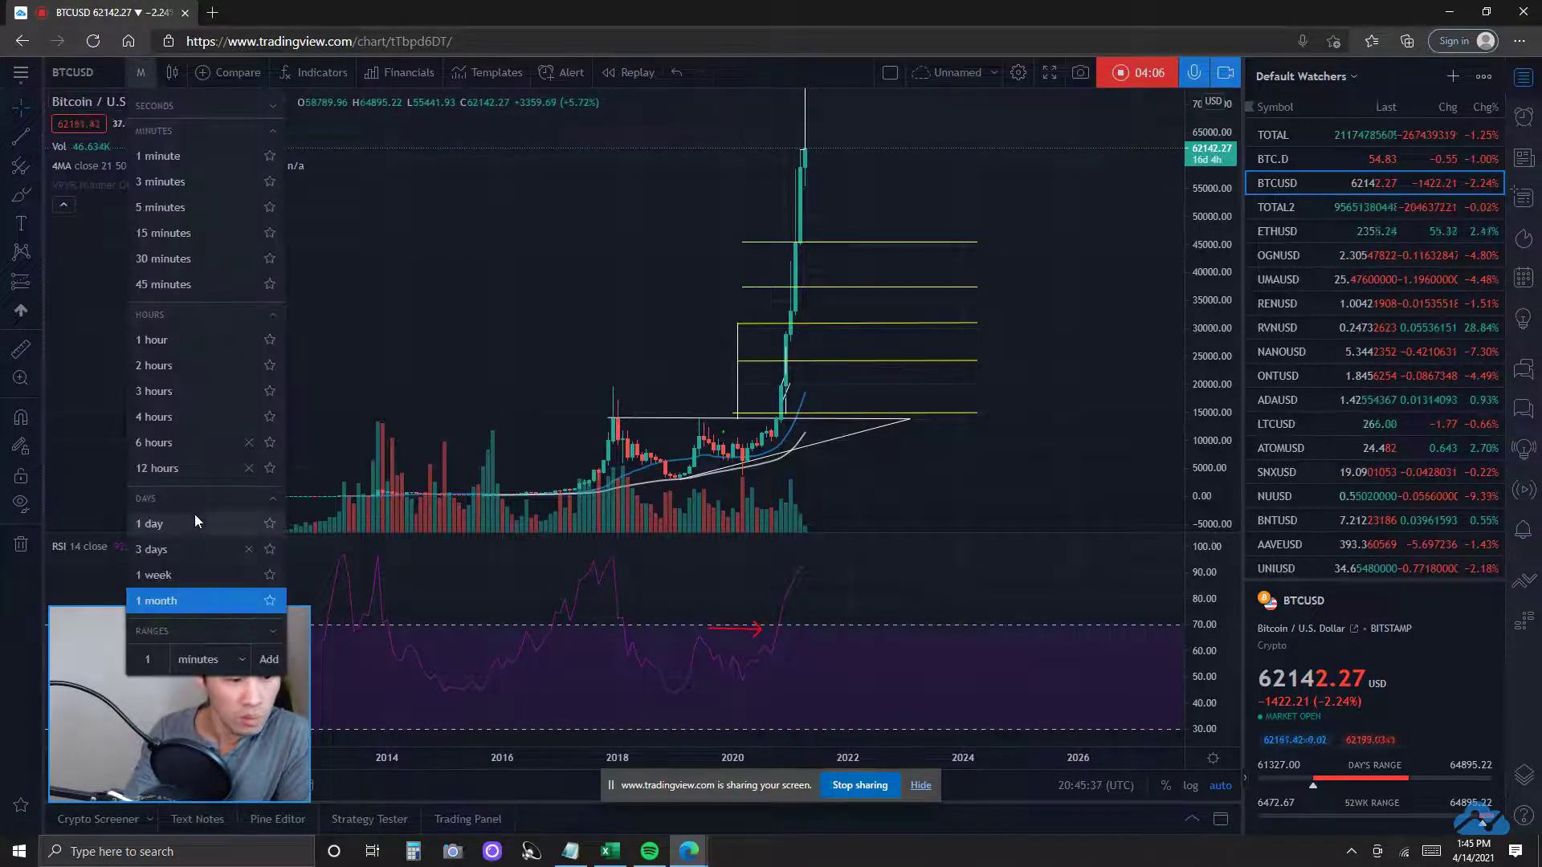
left_click(1073, 213)
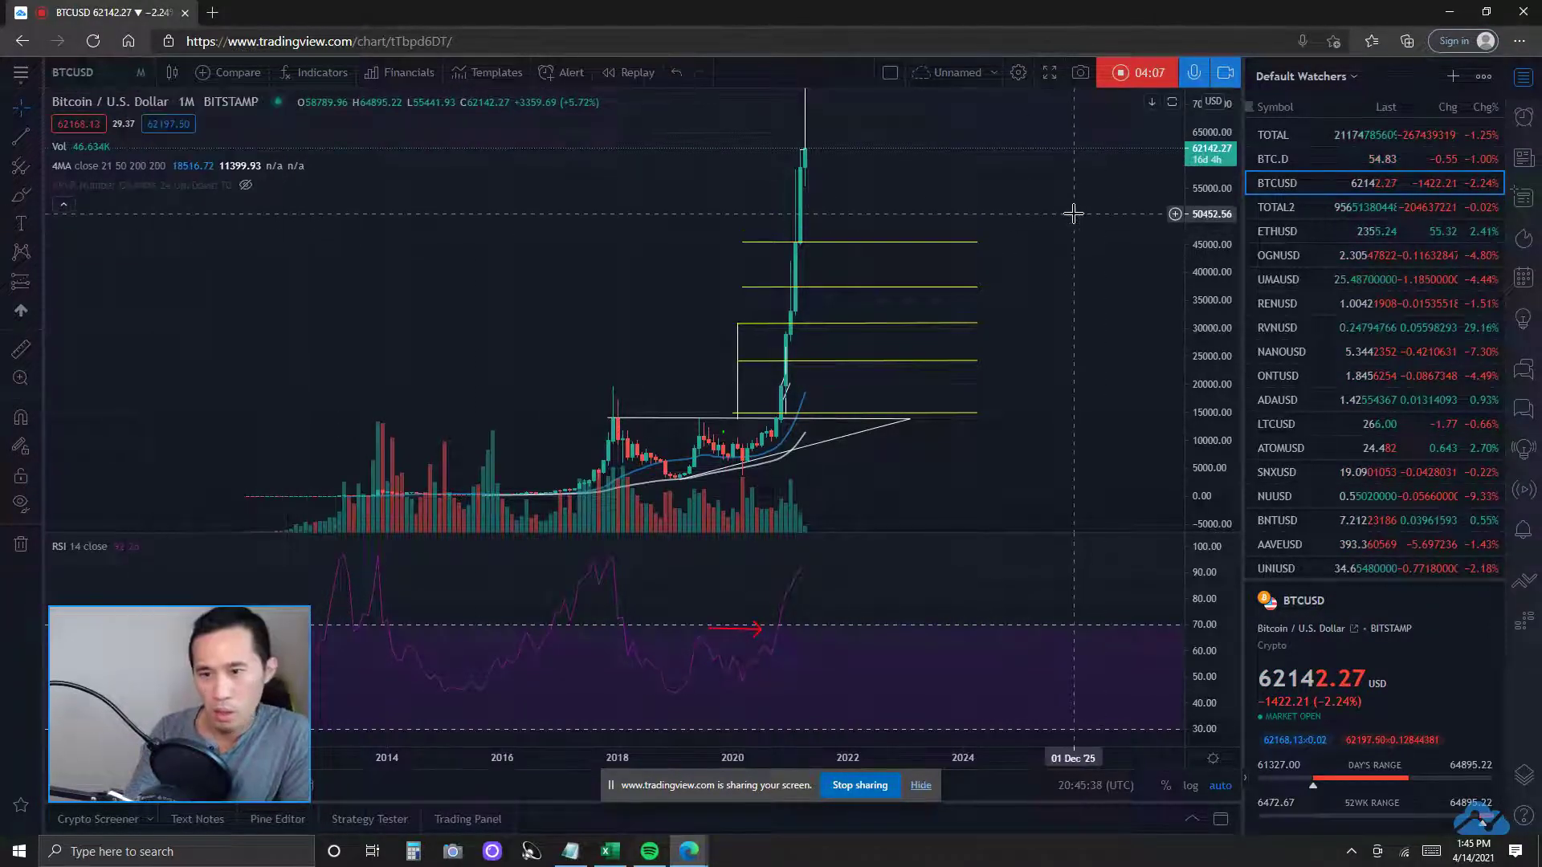
- Load OGNUSD from the watchlist and zoom in on its time axis
left_click(1391, 257)
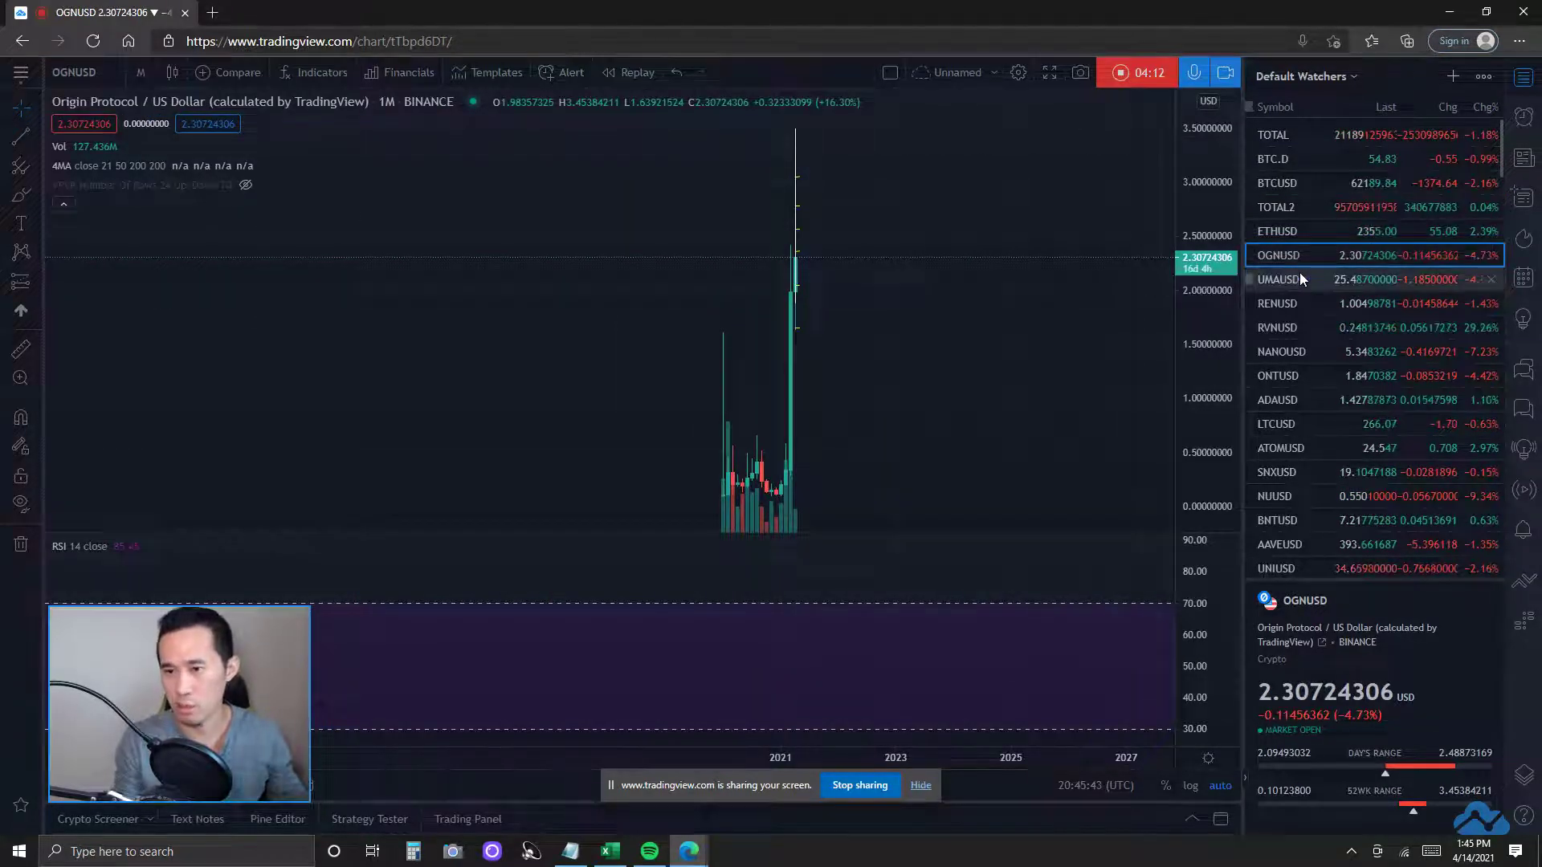
scroll(899, 371, "up", 3)
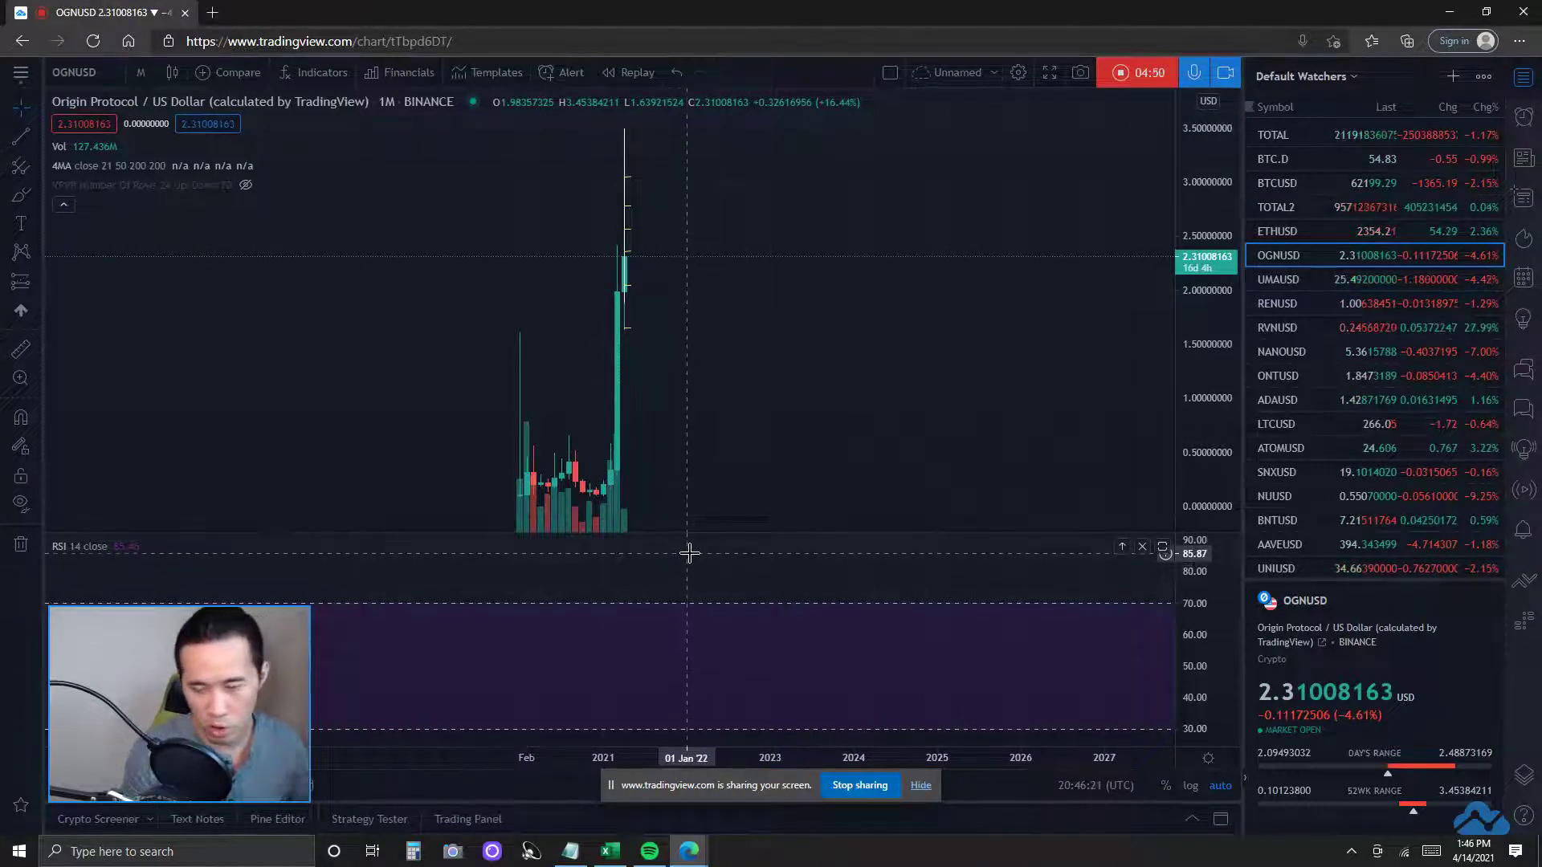
left_click(139, 71)
- Choose 1 week so OGNUSD shows weekly candles
left_click(156, 575)
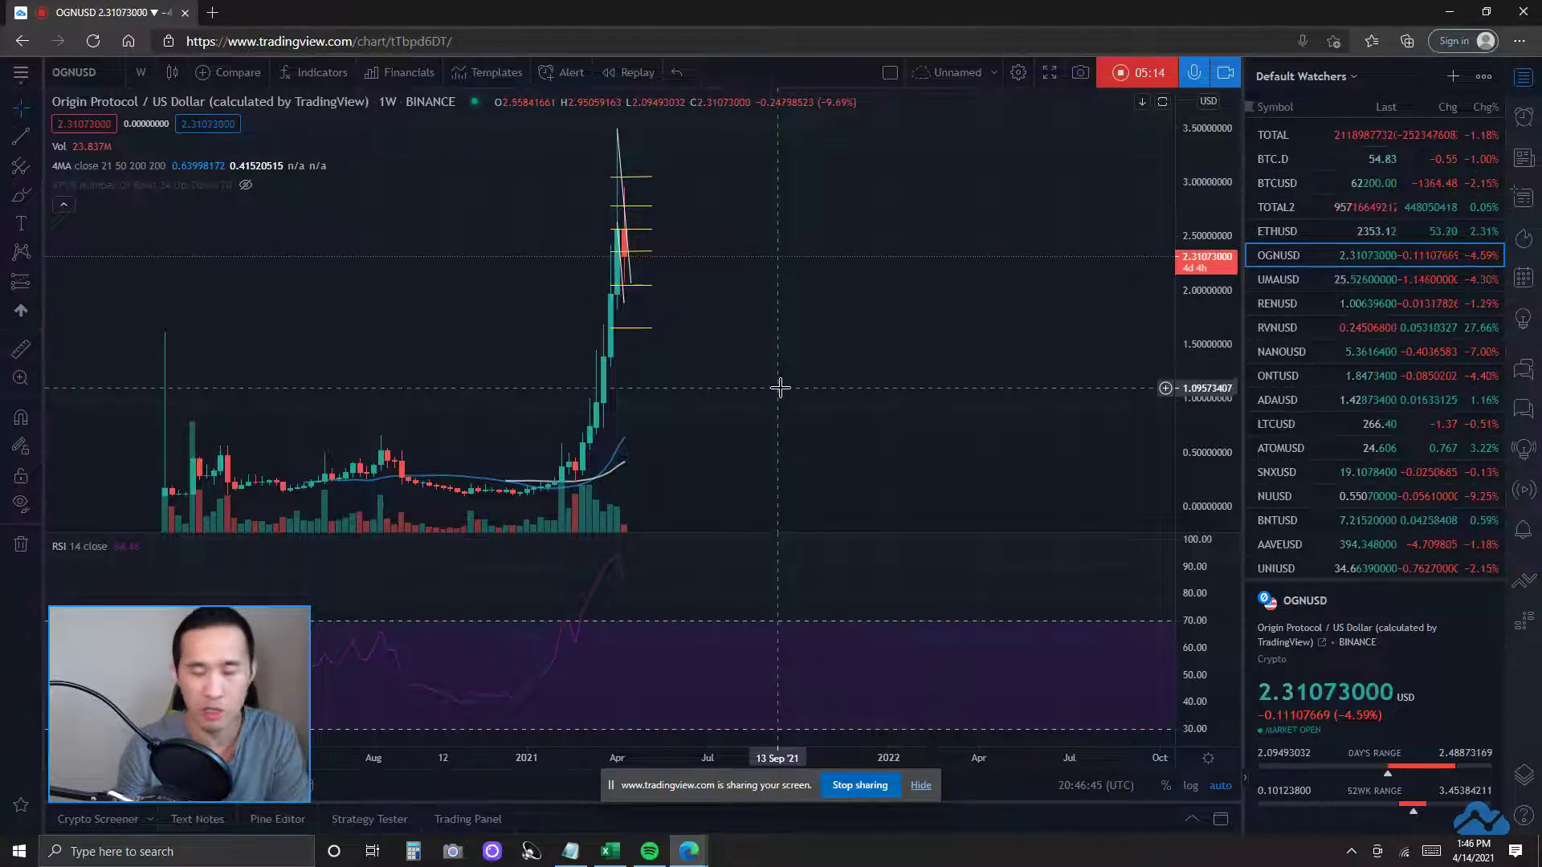
- Change OGNUSD to 3-day candles and zoom in on the recent rally
left_click(143, 73)
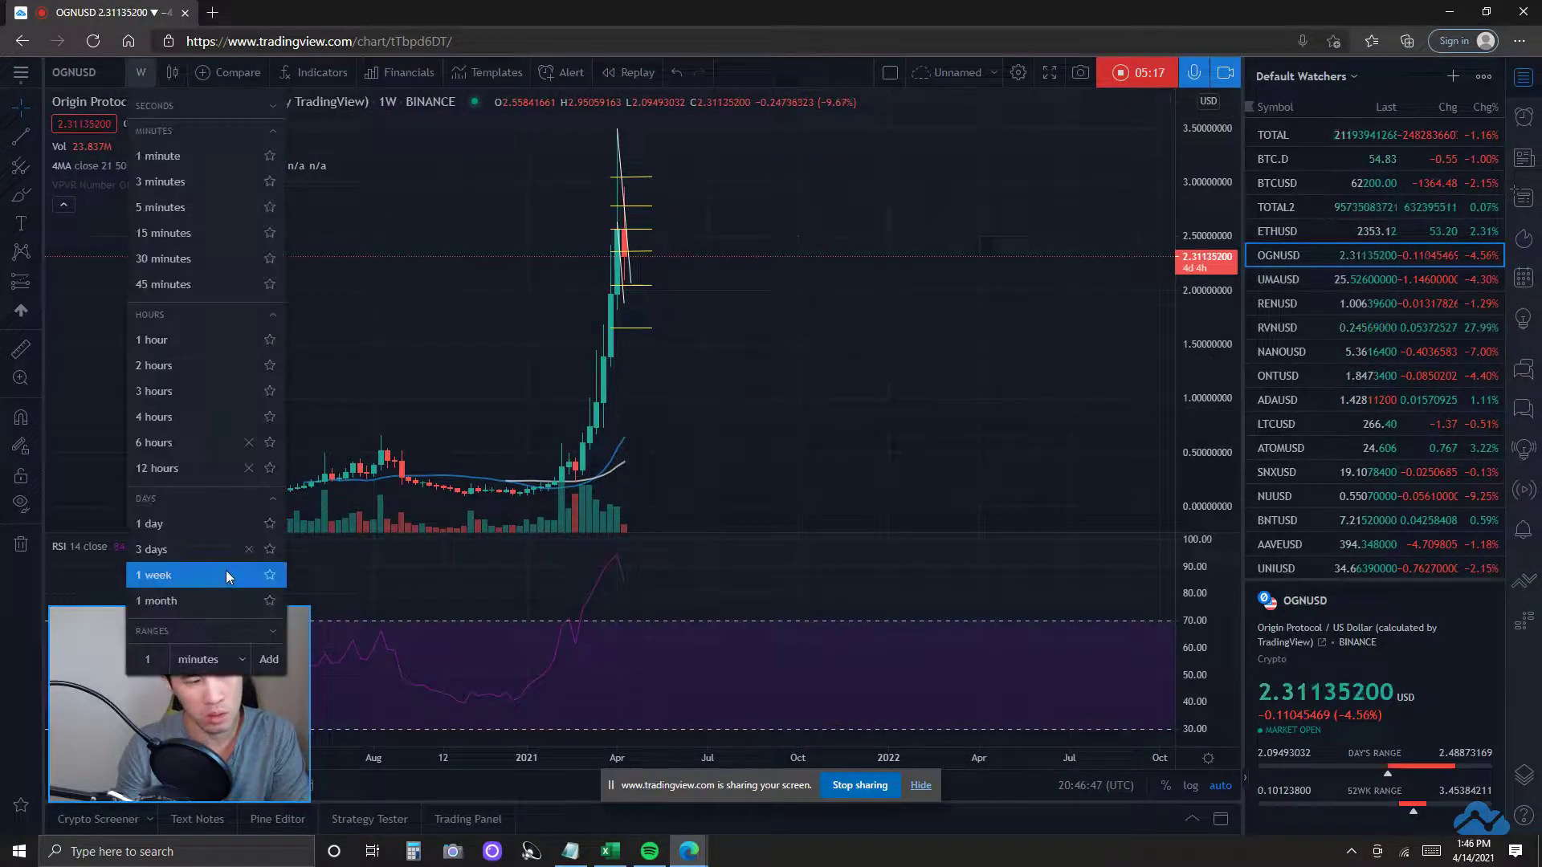
left_click(214, 548)
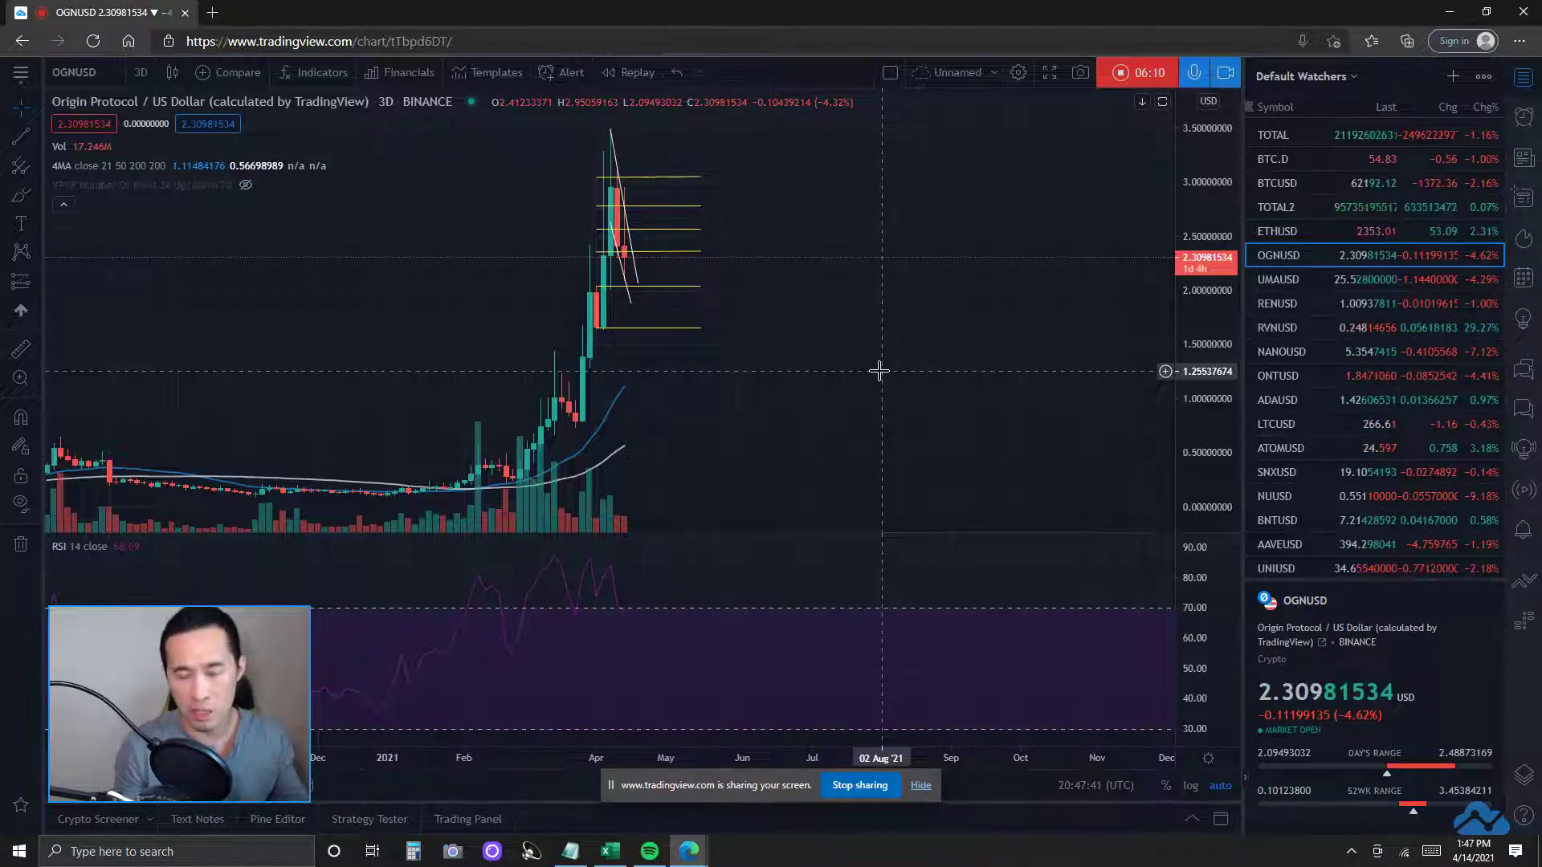
scroll(890, 480, "up", 2)
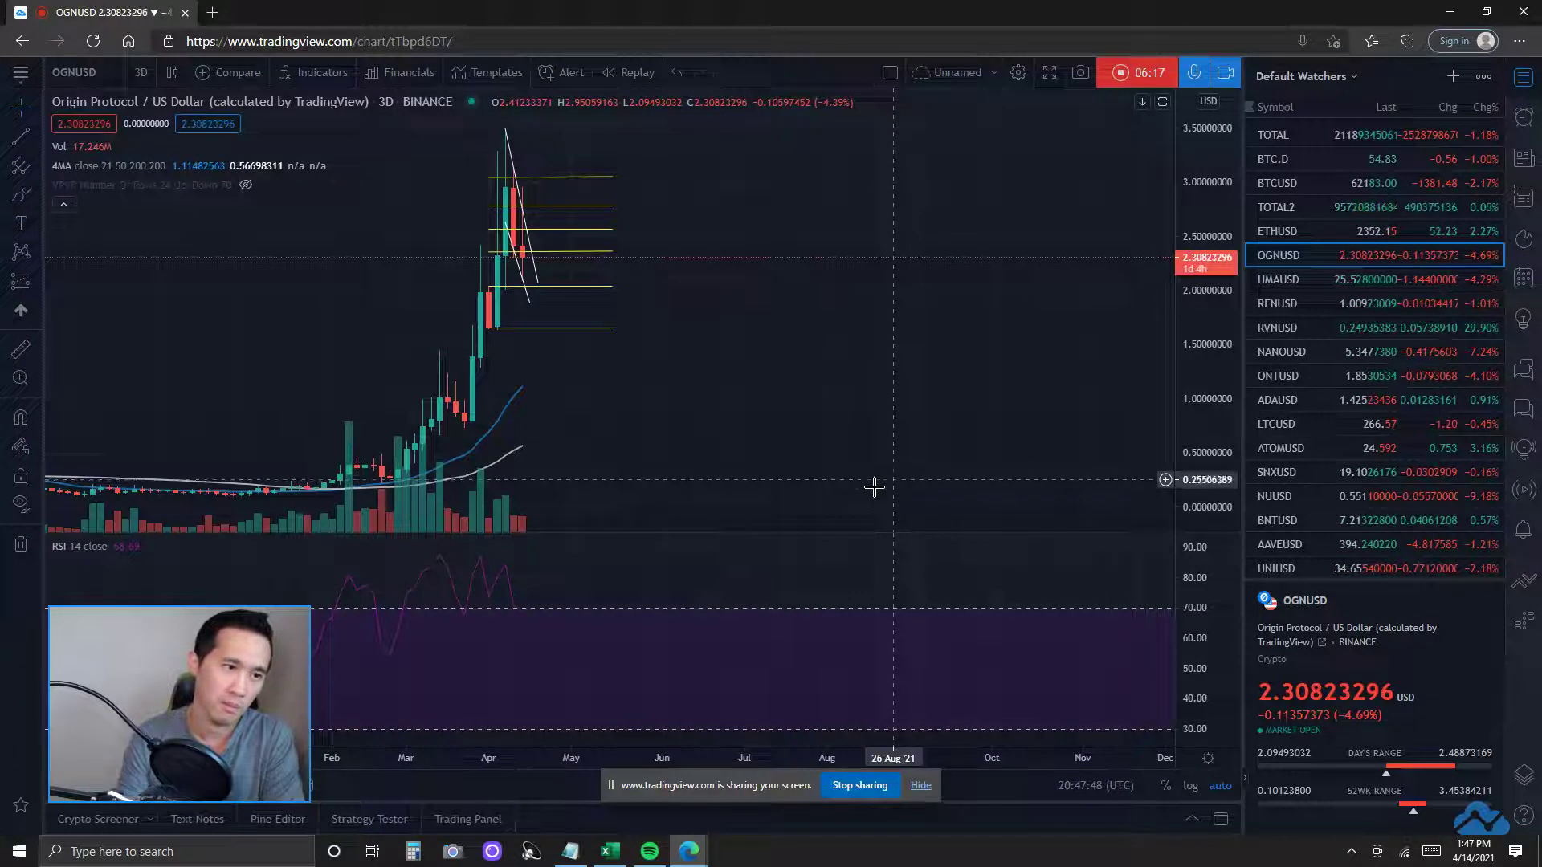
- Switch OGNUSD to 1-day candles and adjust the zoom around the wedge lines
left_click(141, 73)
left_click(153, 524)
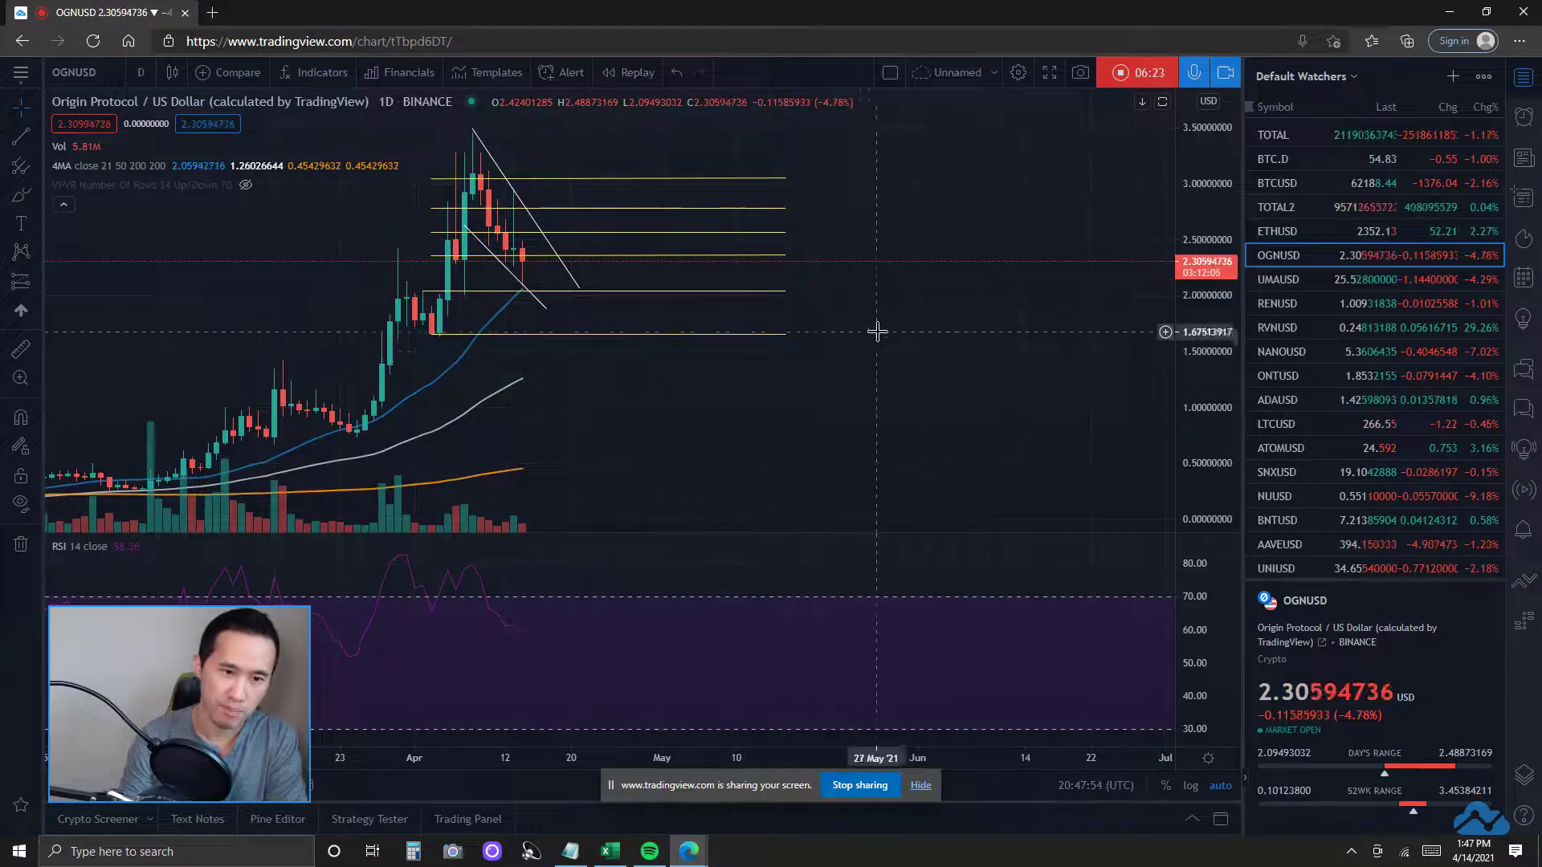
scroll(891, 361, "down", 1)
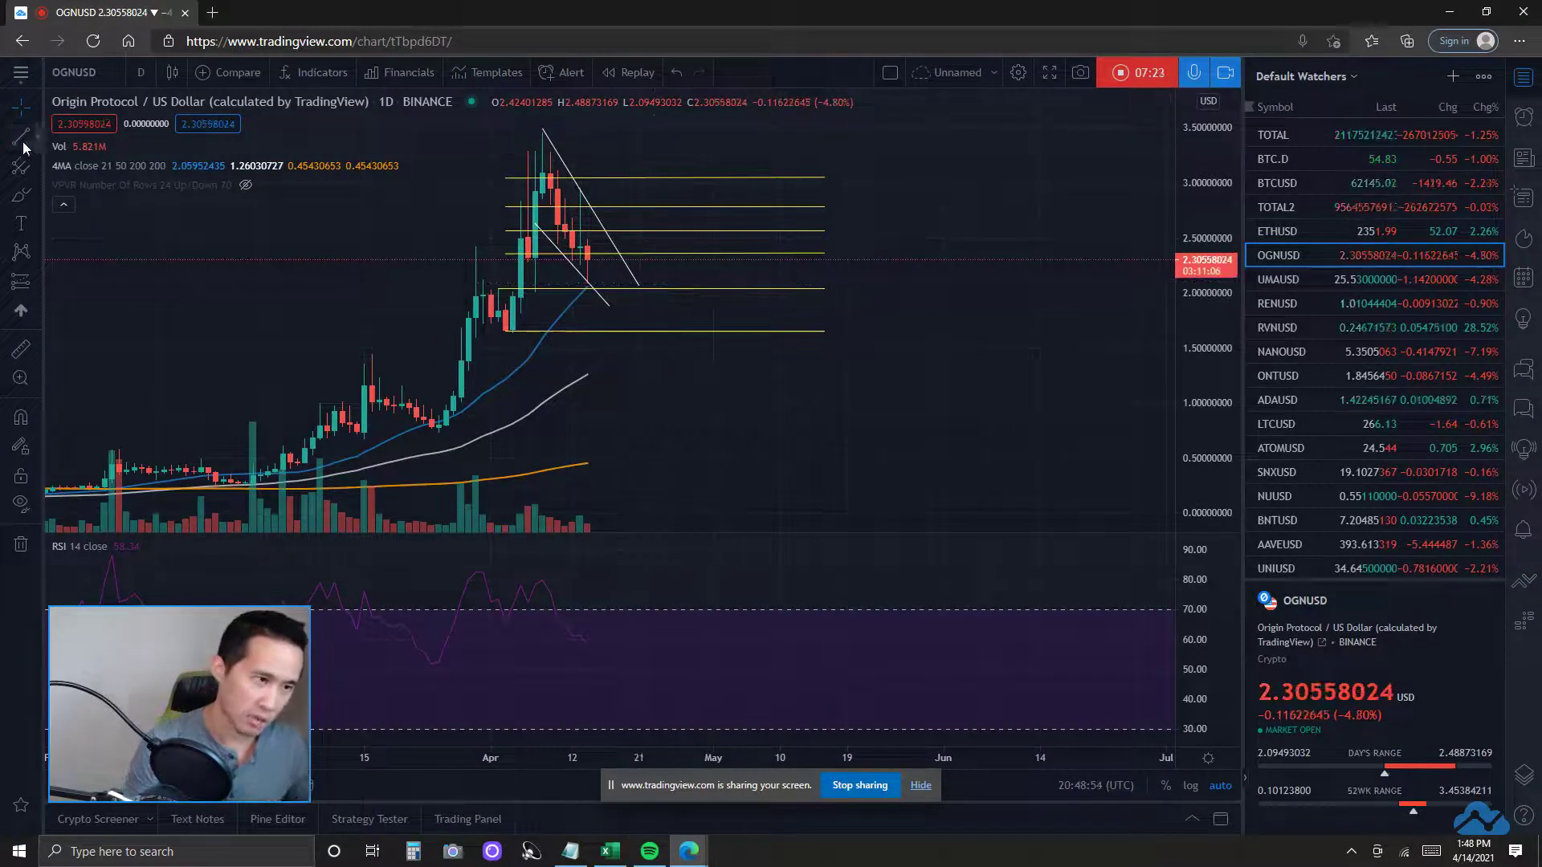
- Draw a vertical trend line from the top Fibonacci level down to the upper wedge line's end
left_click(543, 233)
left_click(781, 72)
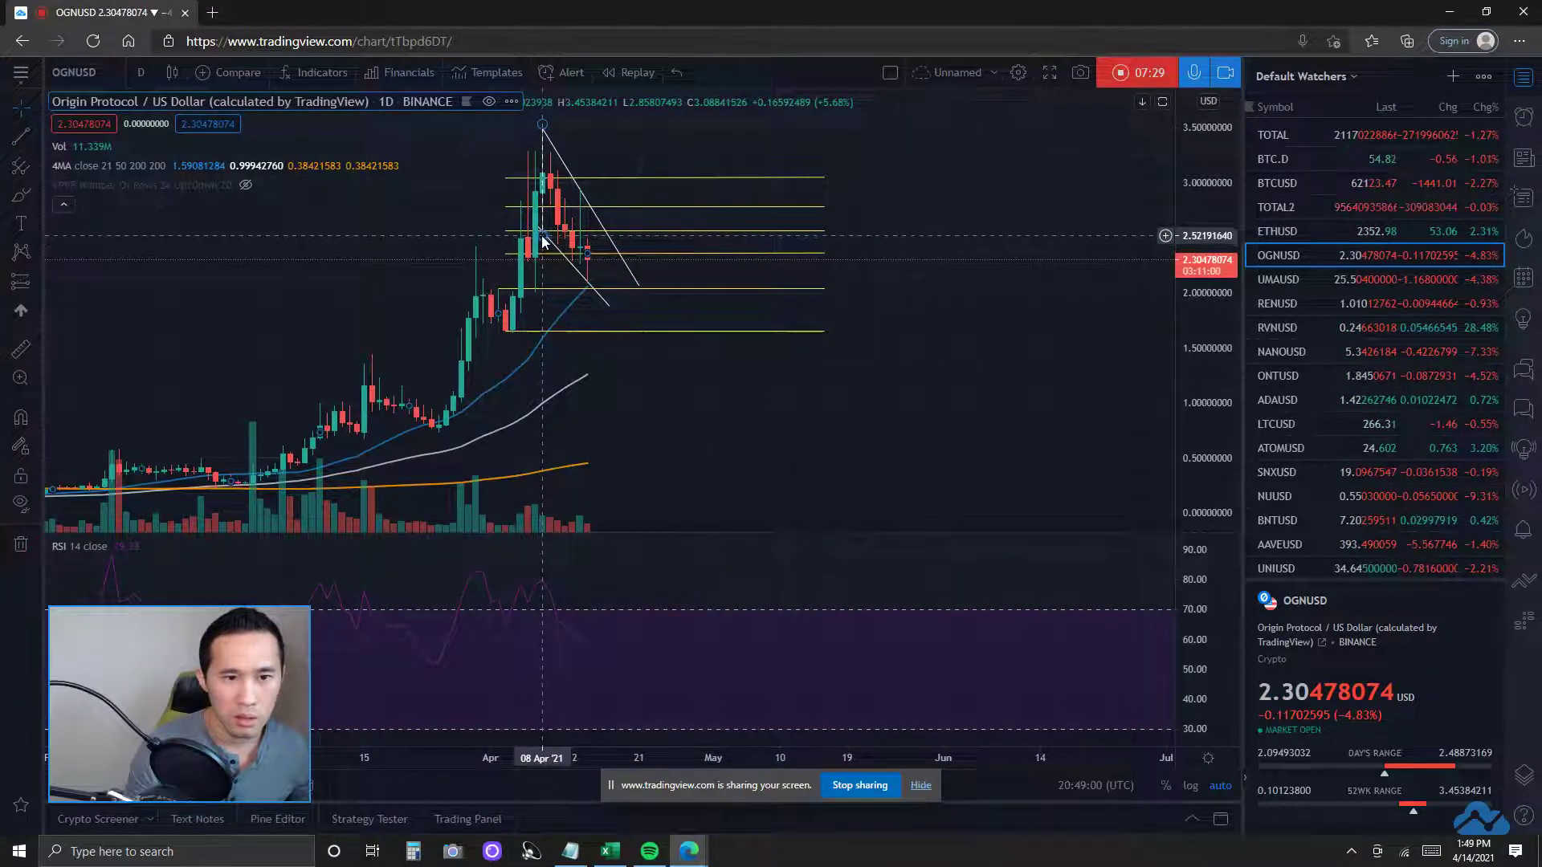
mouse_move(543, 233)
left_mouse_down()
mouse_move(642, 200)
mouse_move(520, 197)
left_mouse_up()
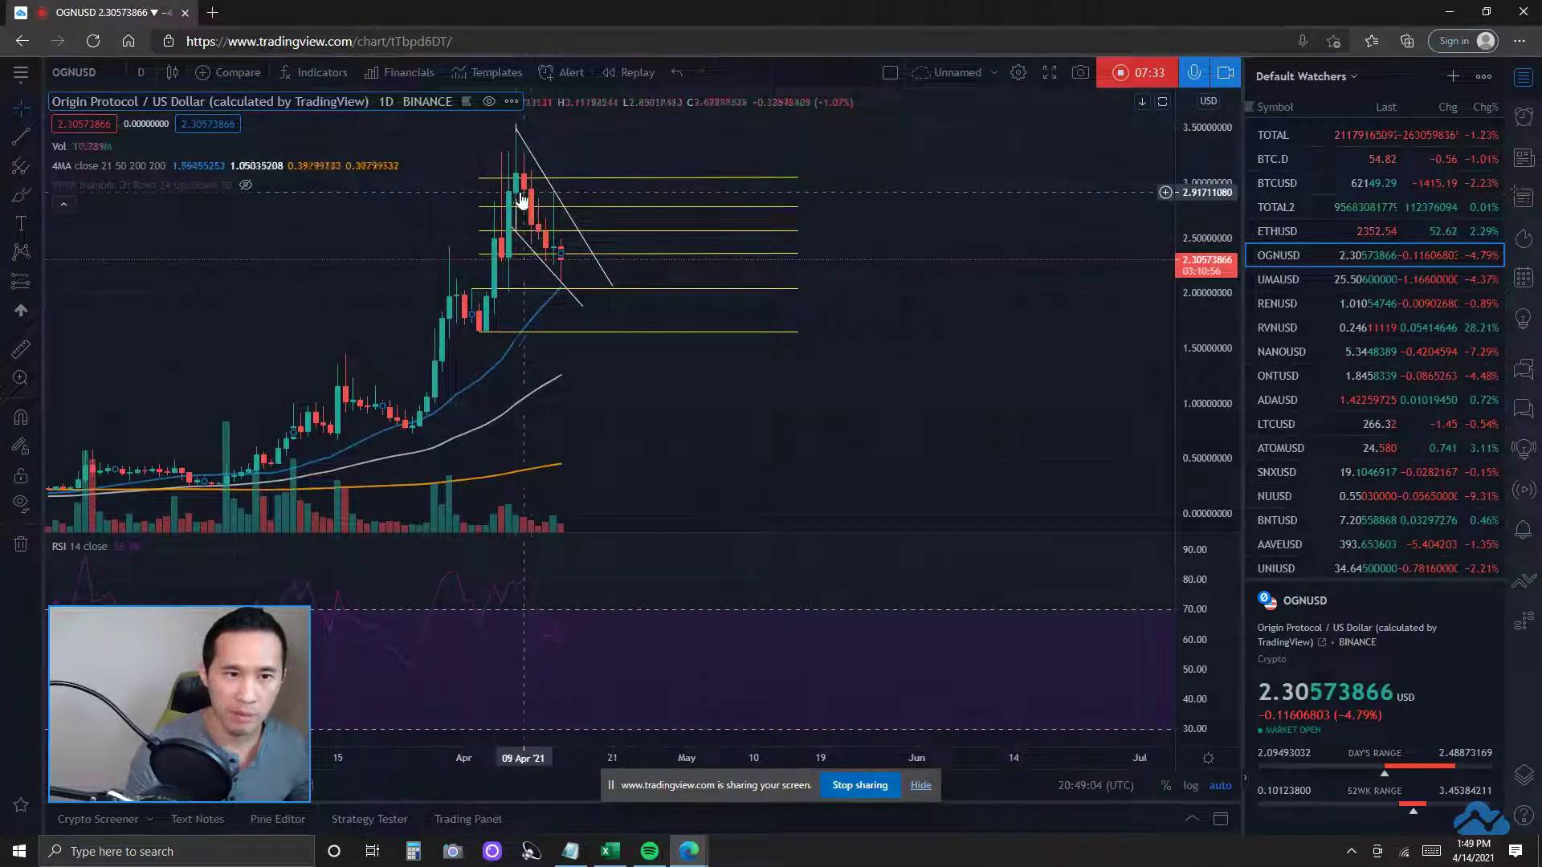
left_click_drag(612, 176, 612, 285)
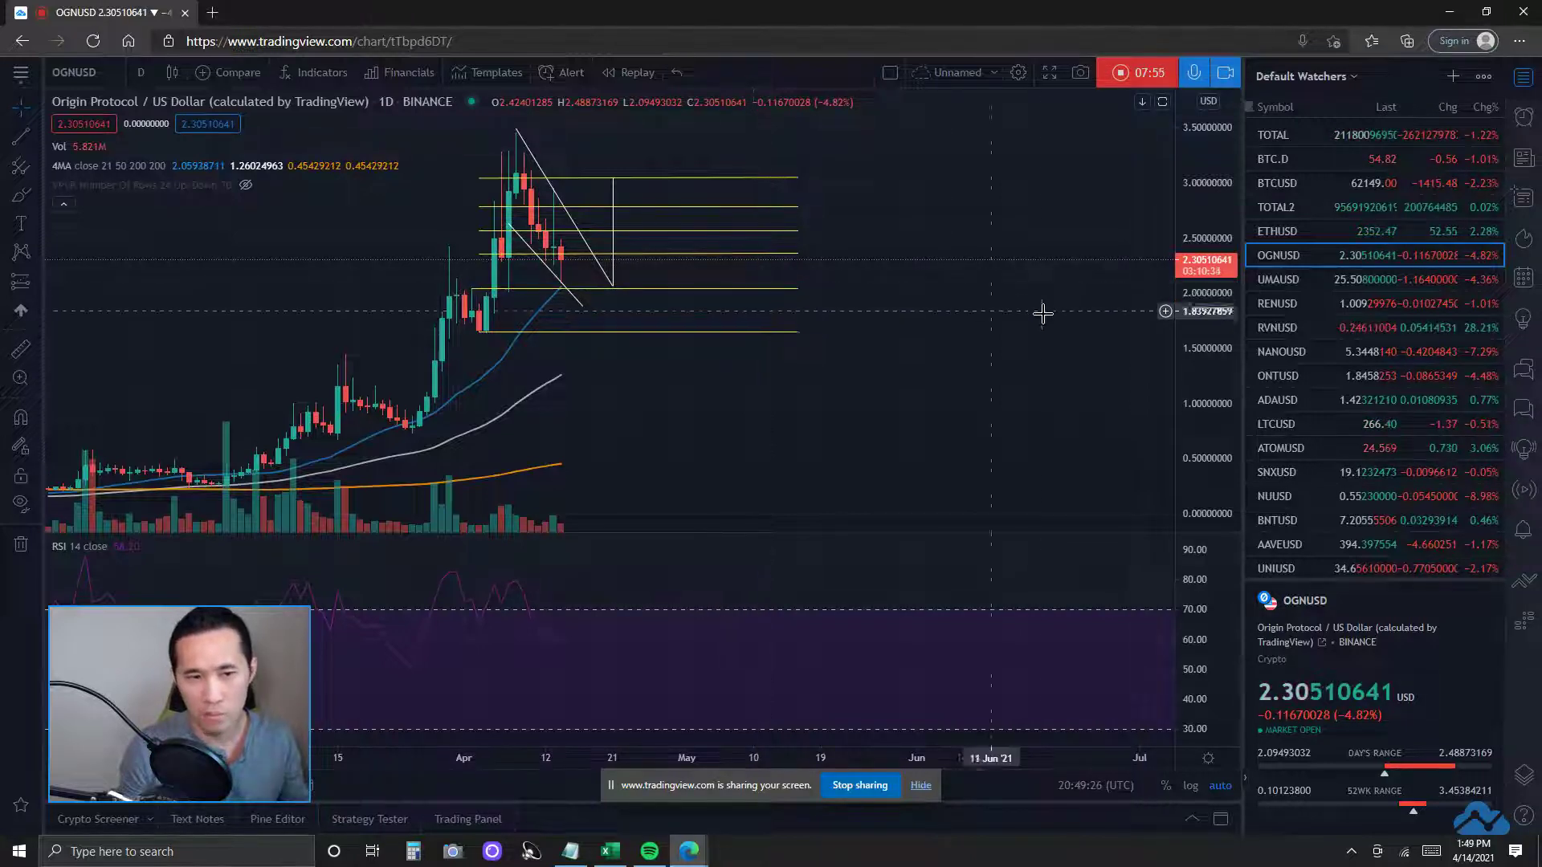
left_click(646, 177)
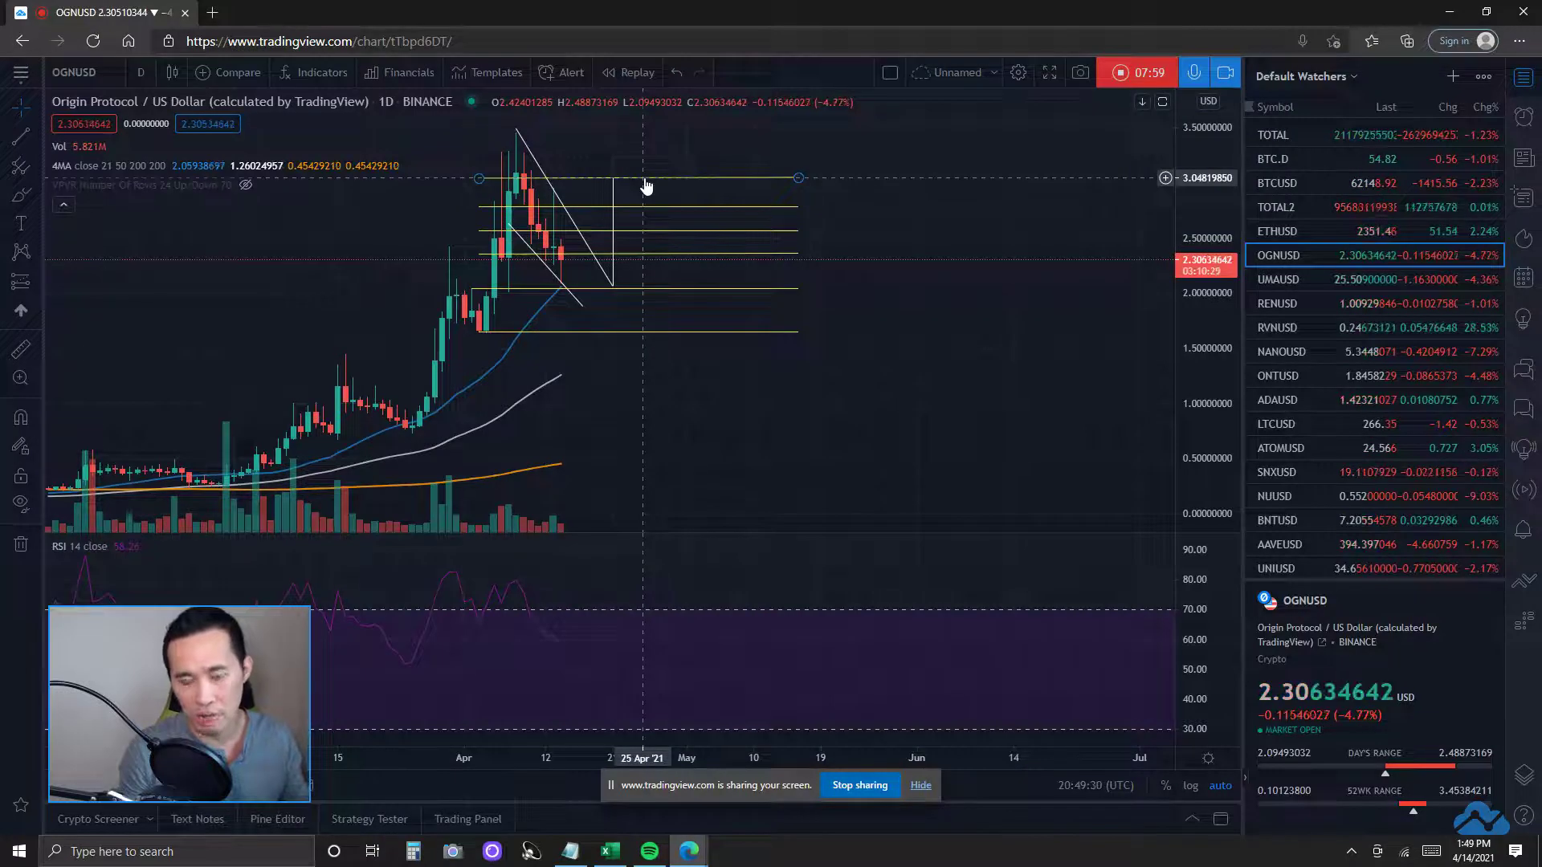
left_click(917, 243)
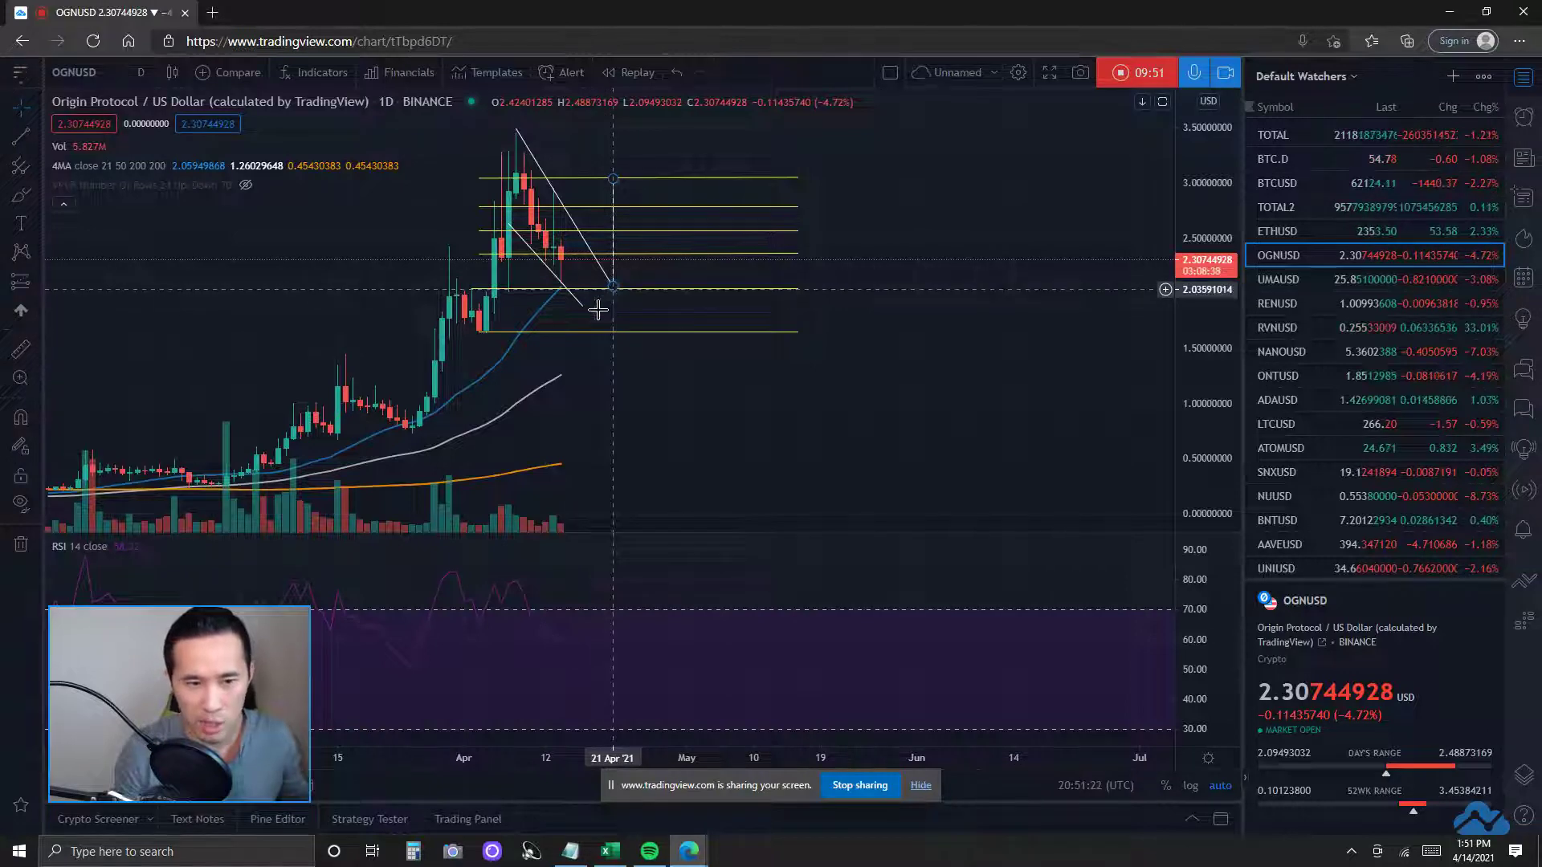
- Extend the lower and upper wedge trendlines further down to the right
left_click(586, 312)
mouse_move(586, 313)
left_mouse_down()
mouse_move(594, 322)
mouse_move(613, 270)
mouse_move(634, 283)
mouse_move(614, 289)
mouse_move(619, 303)
left_mouse_up()
left_click(894, 343)
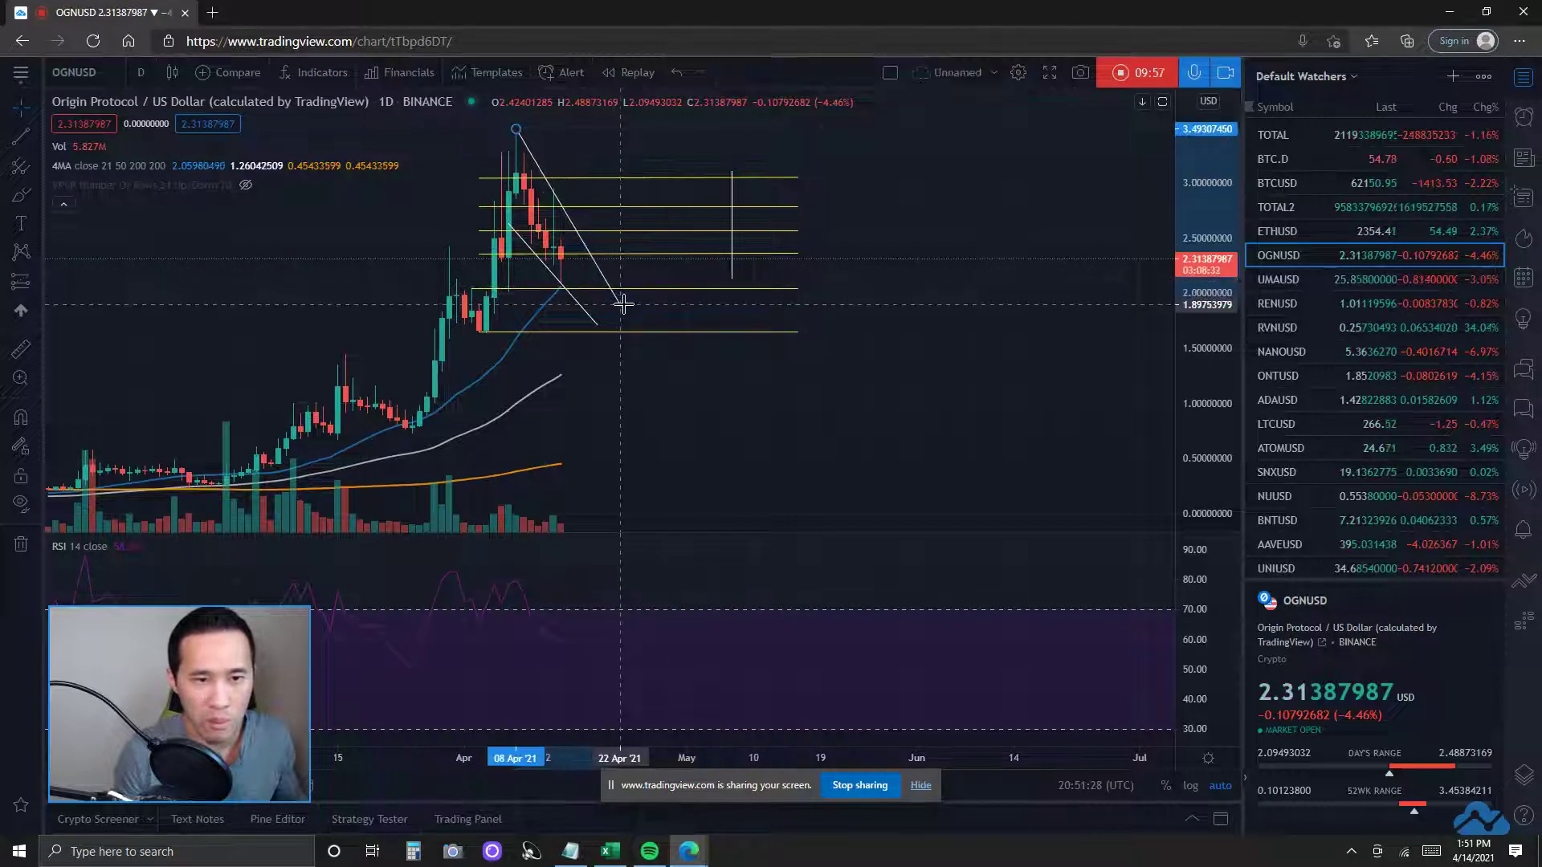
left_click(857, 280)
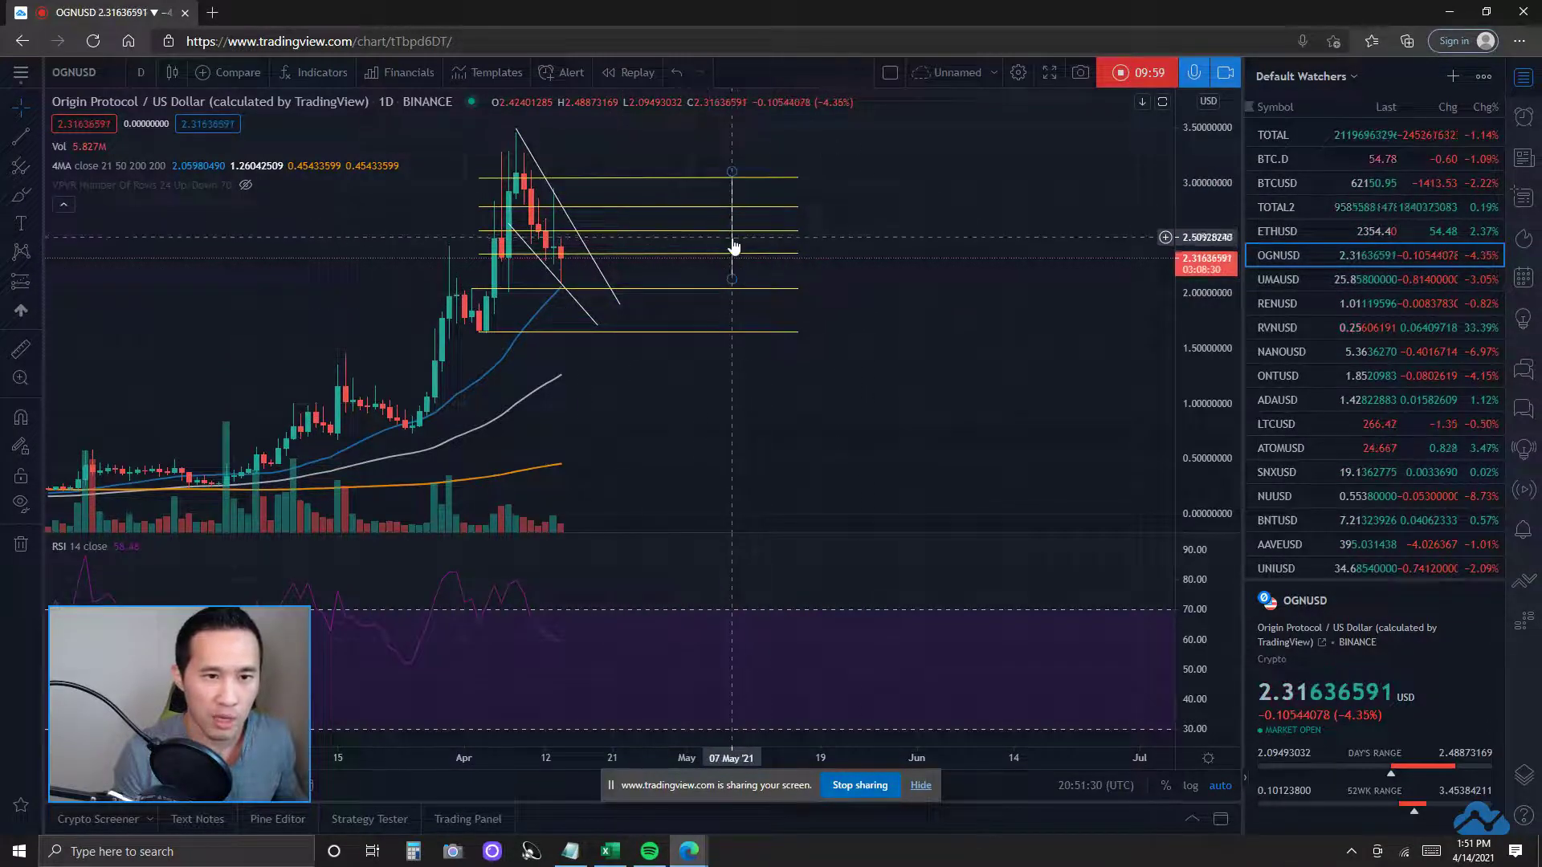
- Move the vertical measured-move line back onto the upper trendline's end near 21 April
mouse_move(735, 249)
left_mouse_down()
mouse_move(531, 175)
mouse_move(518, 152)
mouse_move(585, 196)
mouse_move(616, 253)
left_mouse_up()
left_click(612, 267)
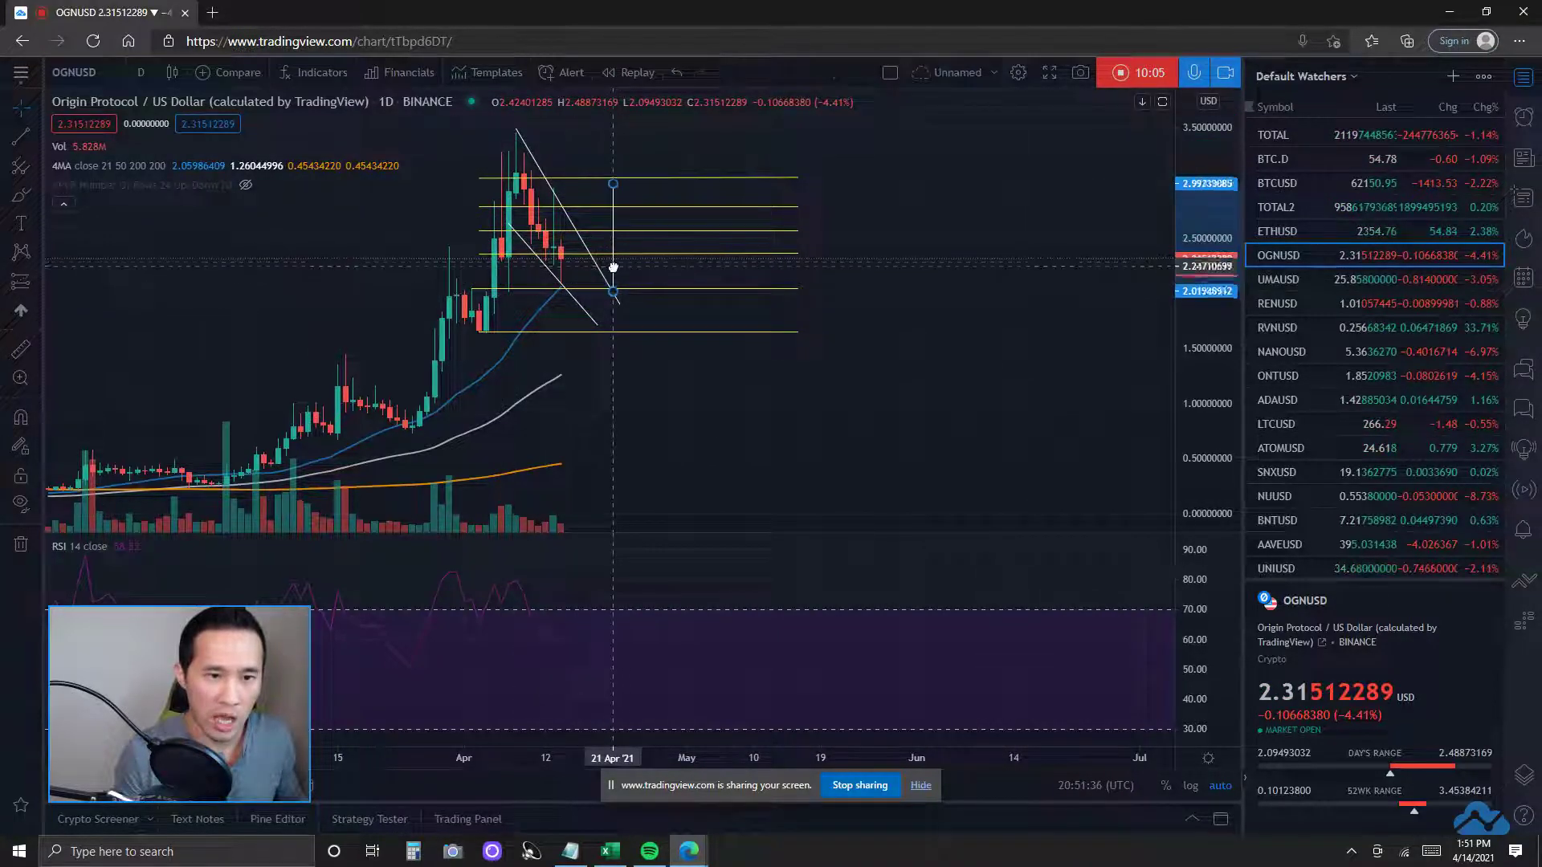
left_click(945, 306)
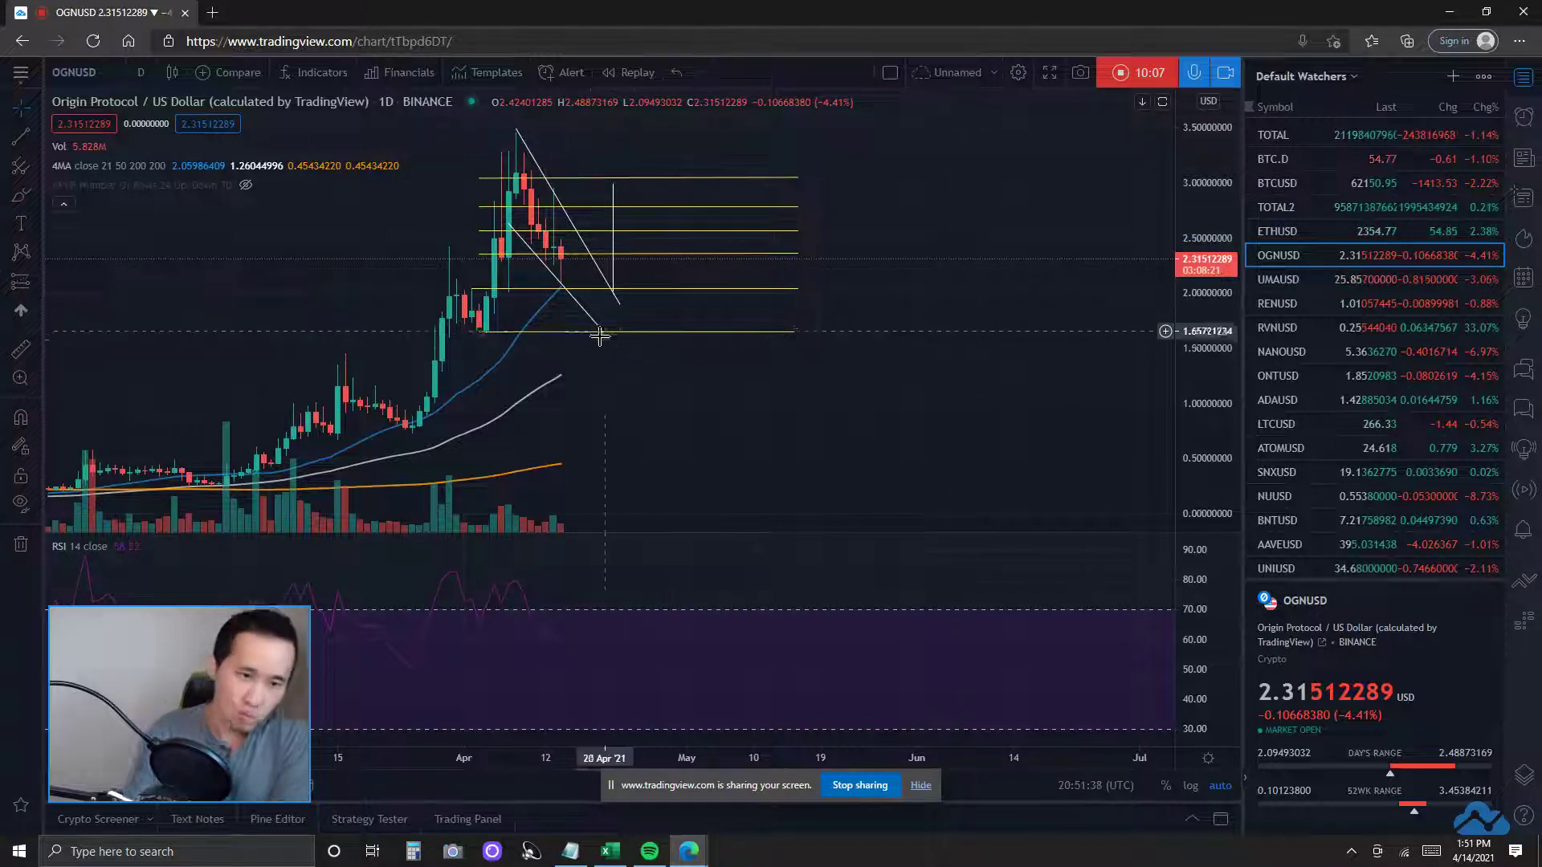